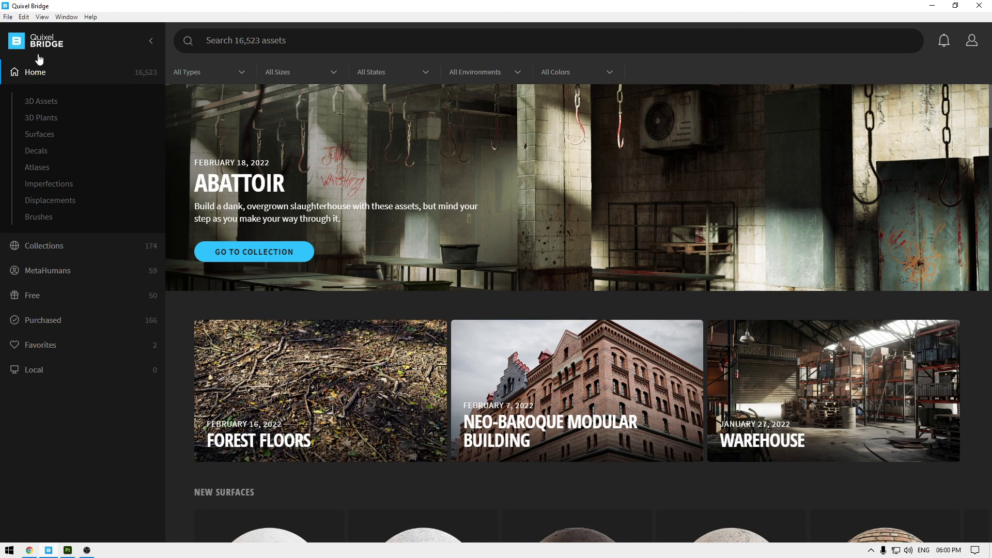
Step: Download the Maya 6.8 exporter plugin from Edit > Manage Plugins
click(25, 18)
mouse_move(32, 23)
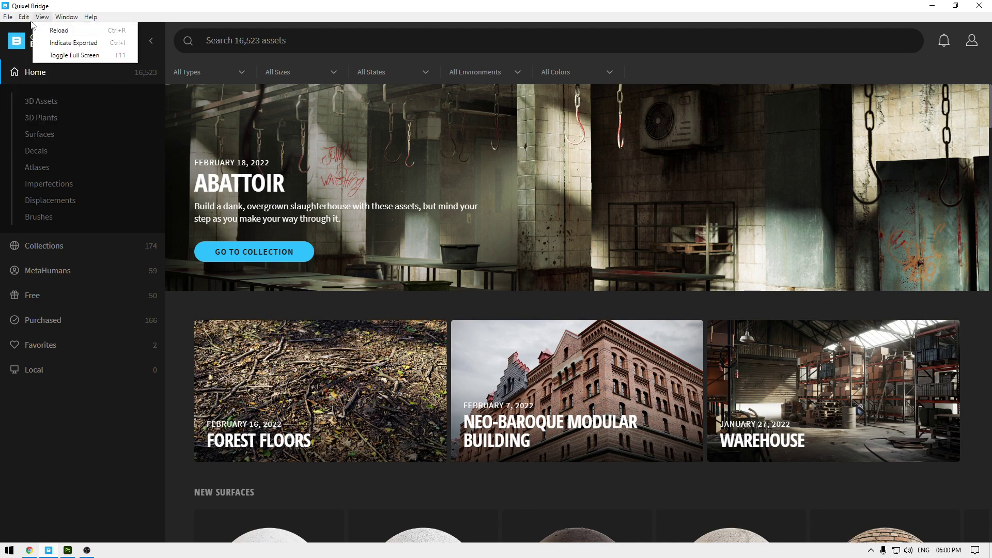
click(50, 43)
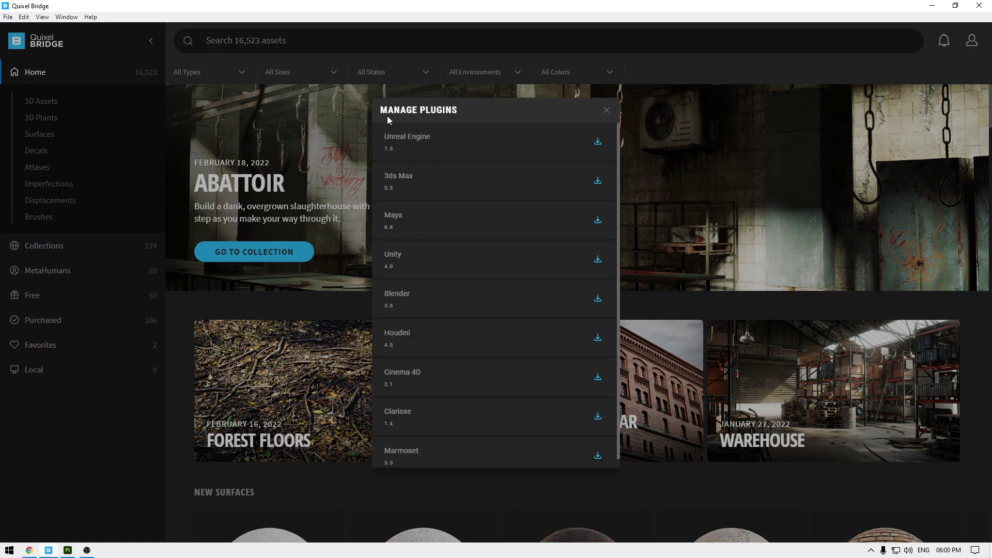
scroll(445, 414, down, 1)
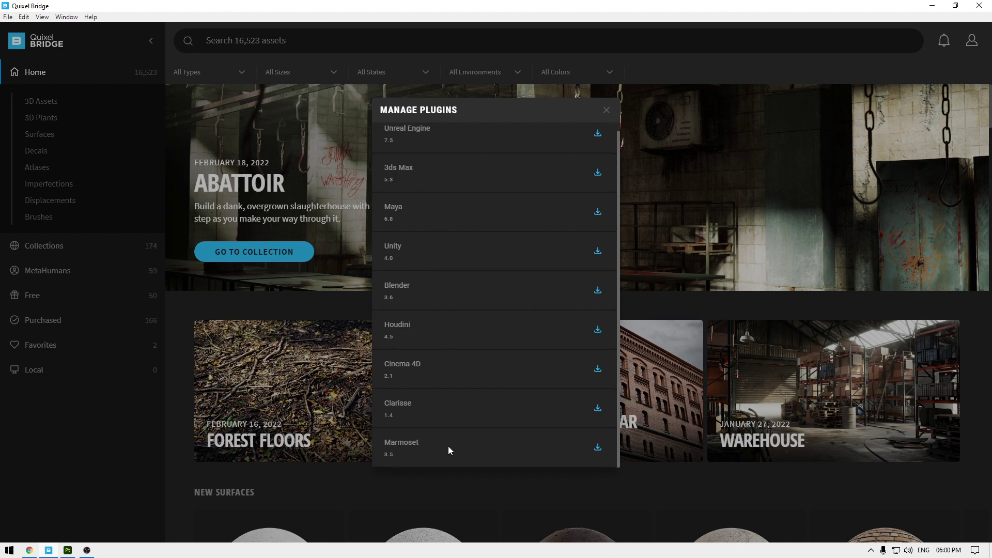
scroll(448, 386, up, 1)
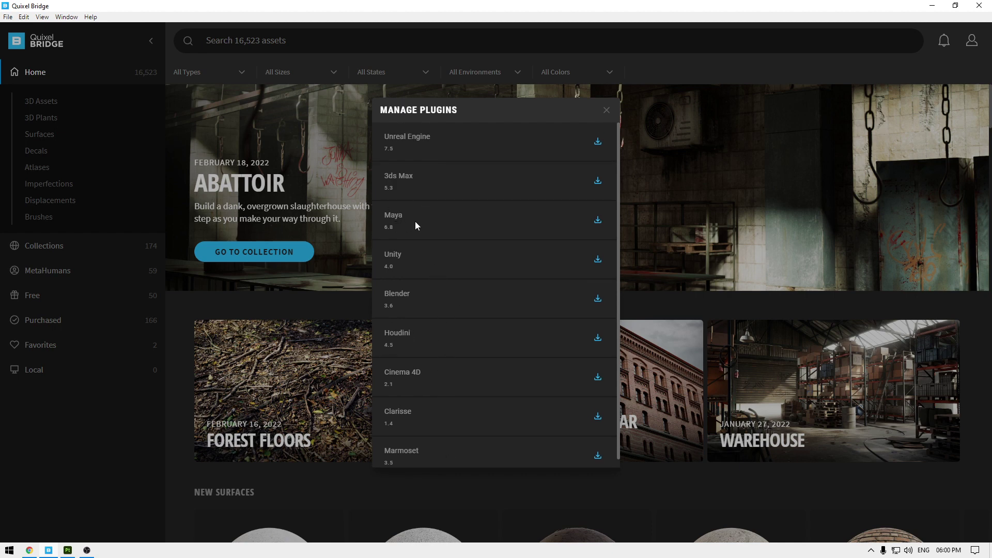
click(598, 222)
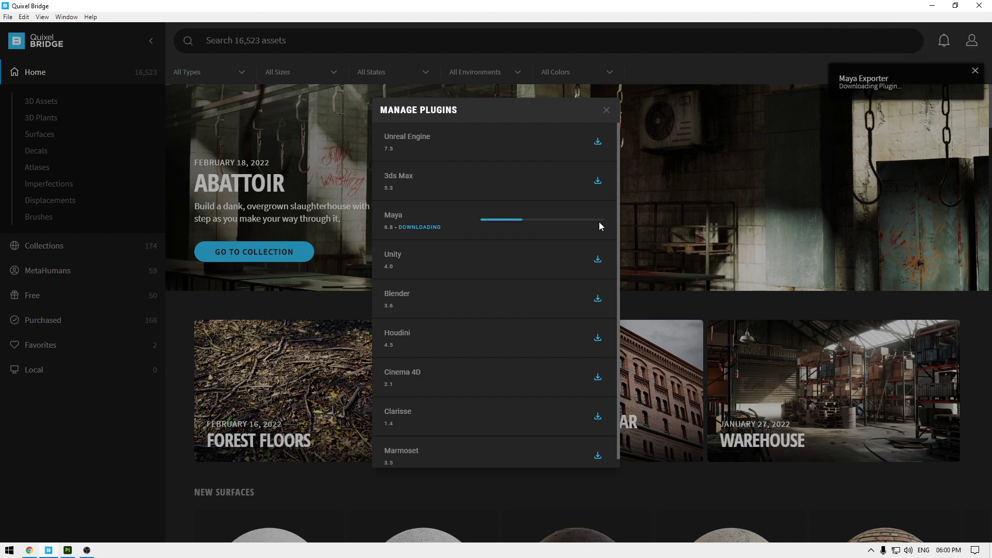
Step: Close the plugin manager and open the Nordic Boulder details from Trending Assets
click(605, 111)
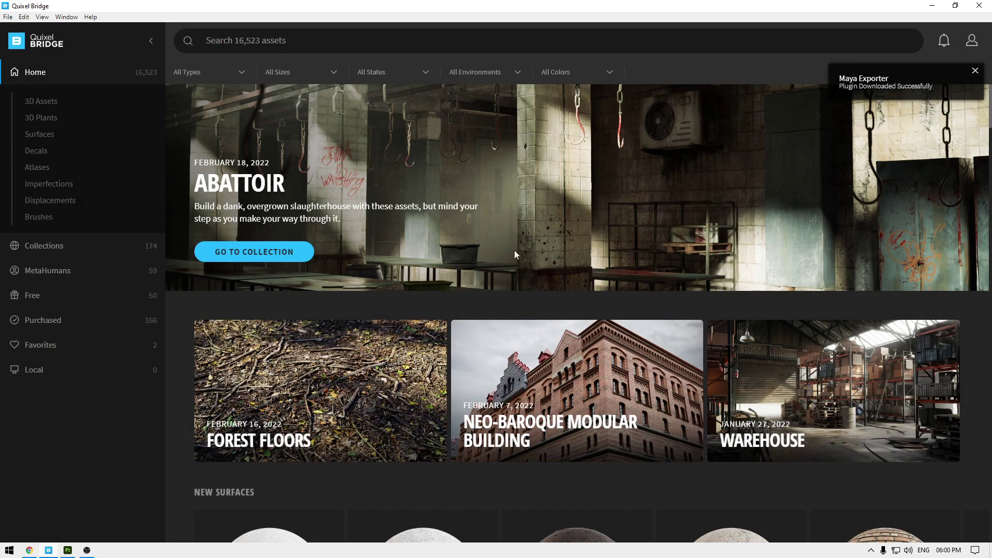
scroll(484, 268, down, 10)
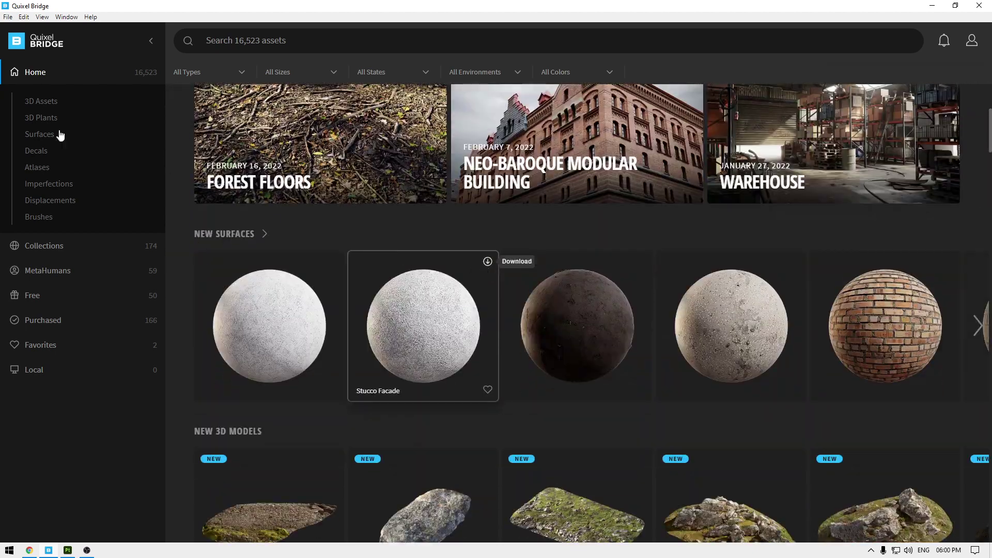
scroll(501, 285, down, 4)
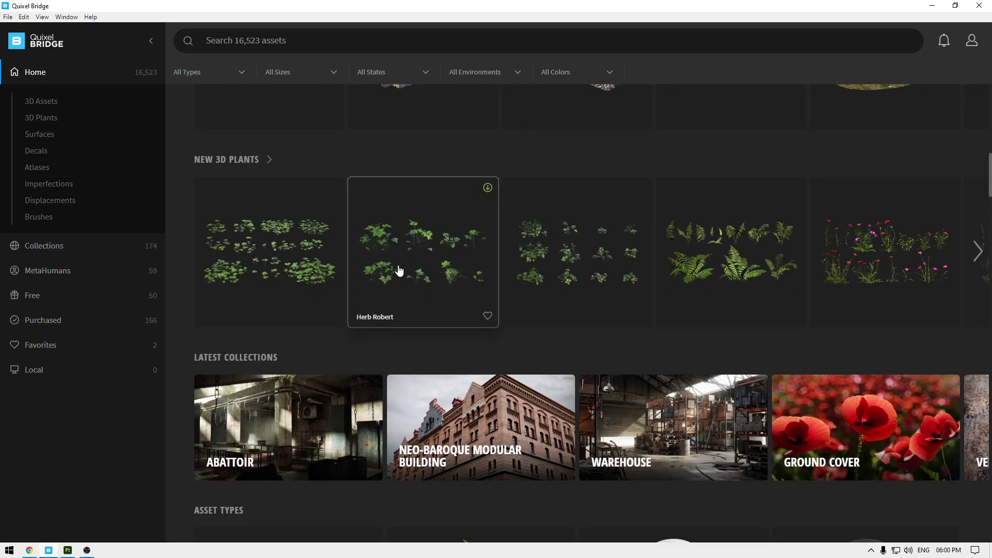
scroll(399, 277, down, 8)
scroll(405, 288, down, 5)
scroll(556, 303, up, 3)
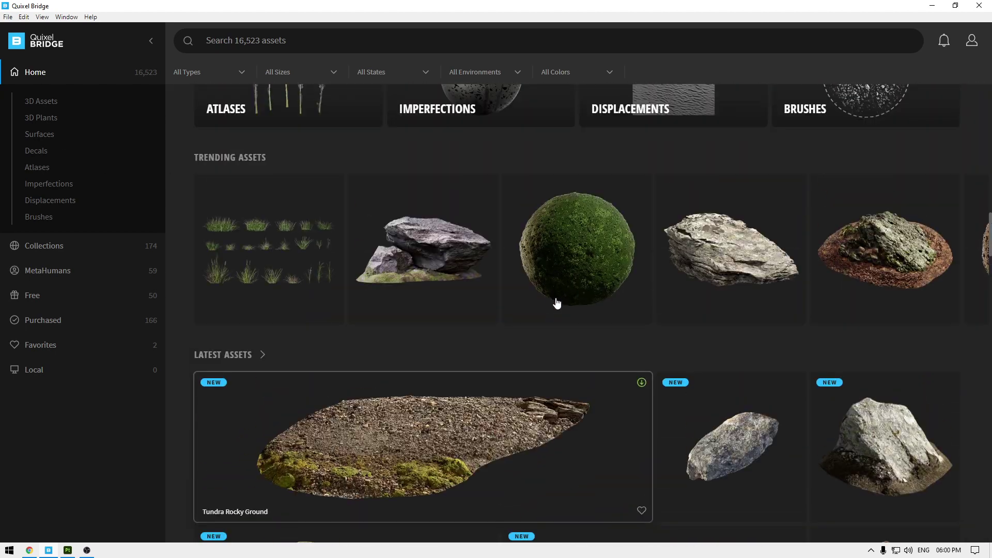
scroll(556, 303, down, 4)
scroll(430, 274, up, 4)
click(434, 240)
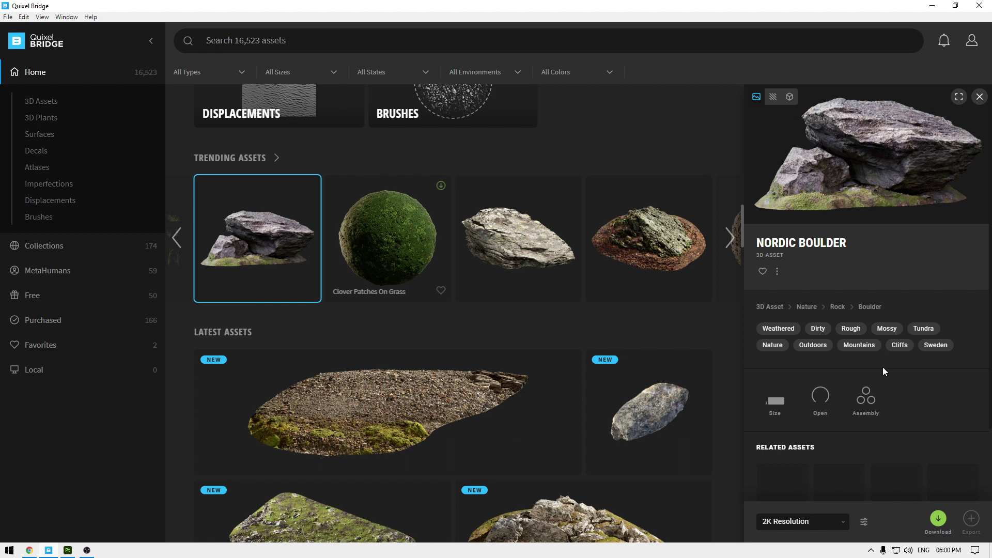
scroll(905, 382, down, 1)
scroll(905, 380, down, 1)
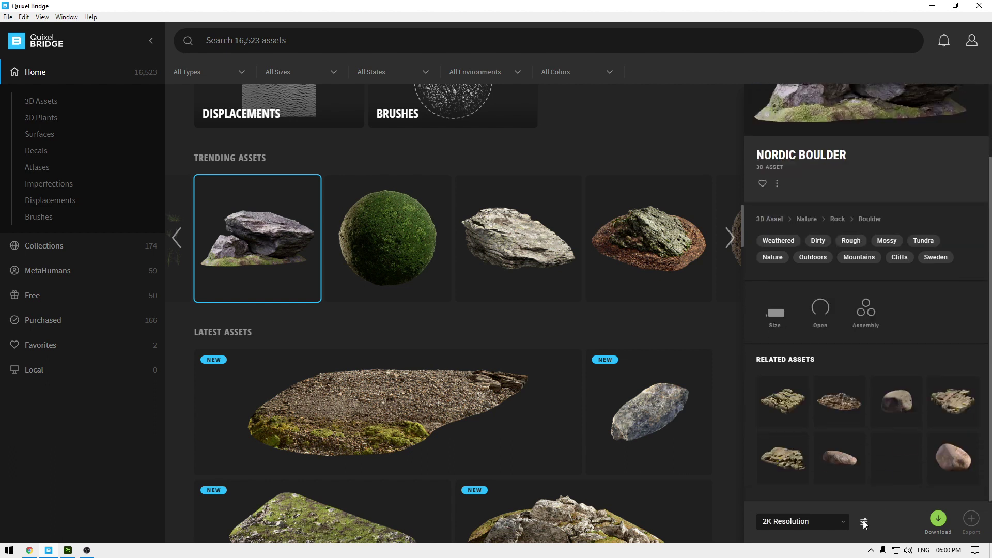
Step: Open the asset's Export Settings and keep Maya as the Export Target
click(864, 522)
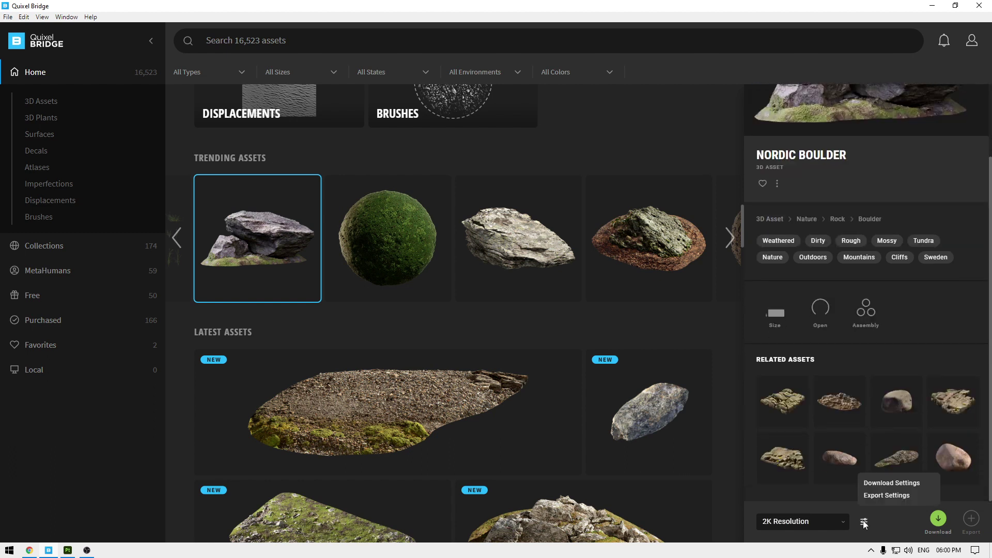
click(885, 496)
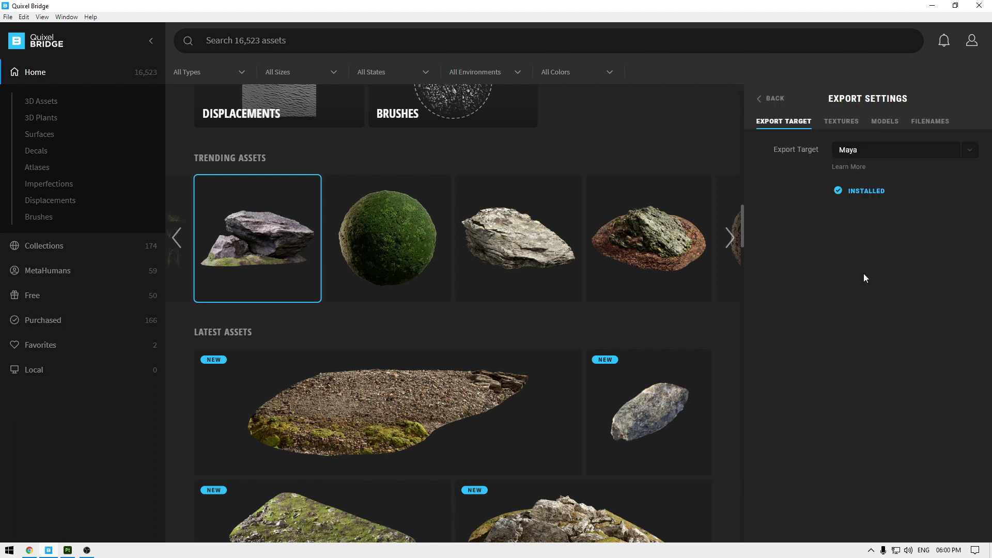
click(869, 151)
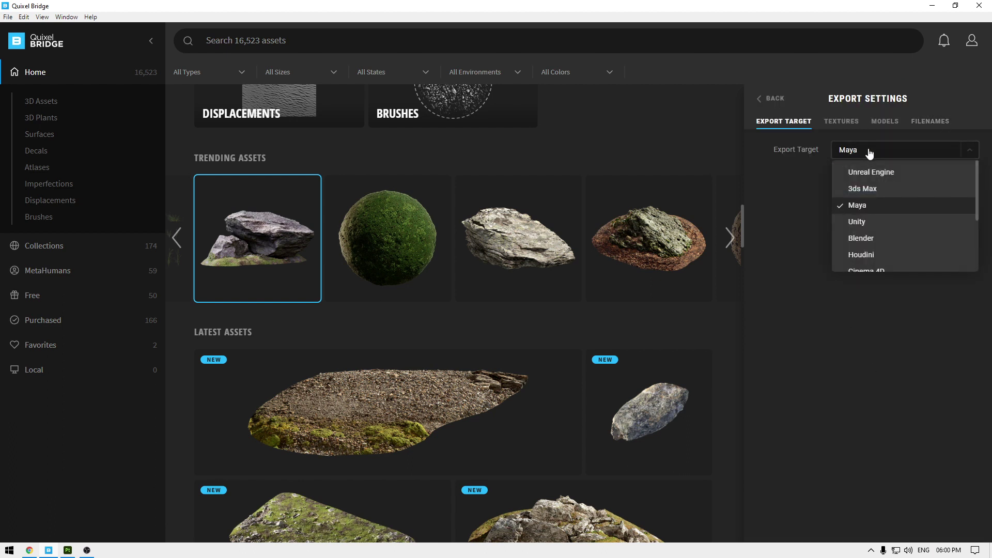
click(861, 207)
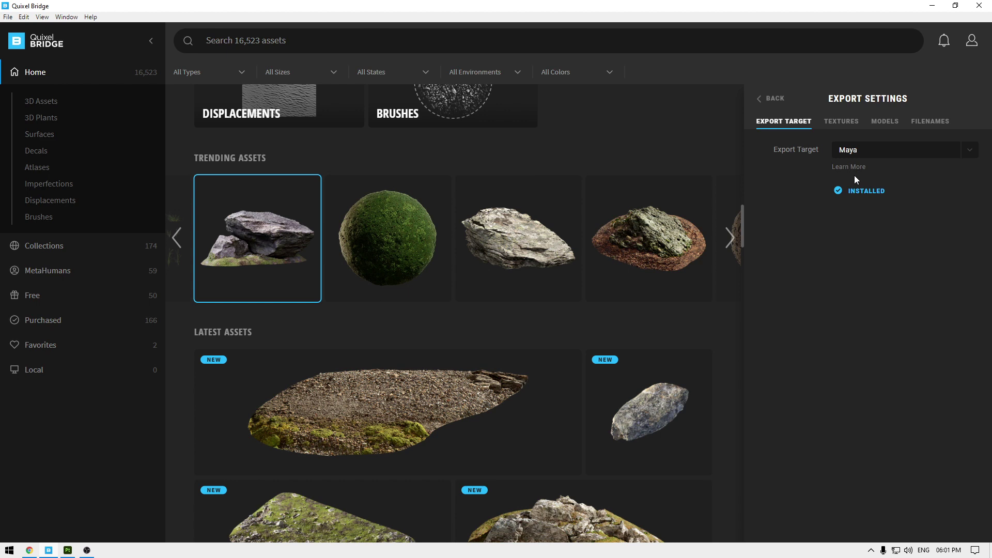
Step: Launch Maya 2022 from the Windows search
key(super)
text(maya)
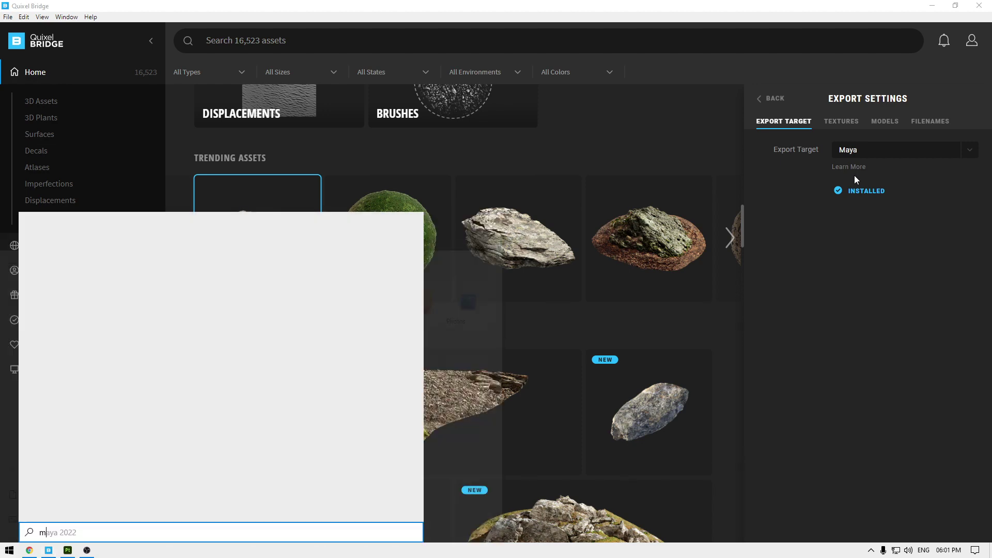
key(Return)
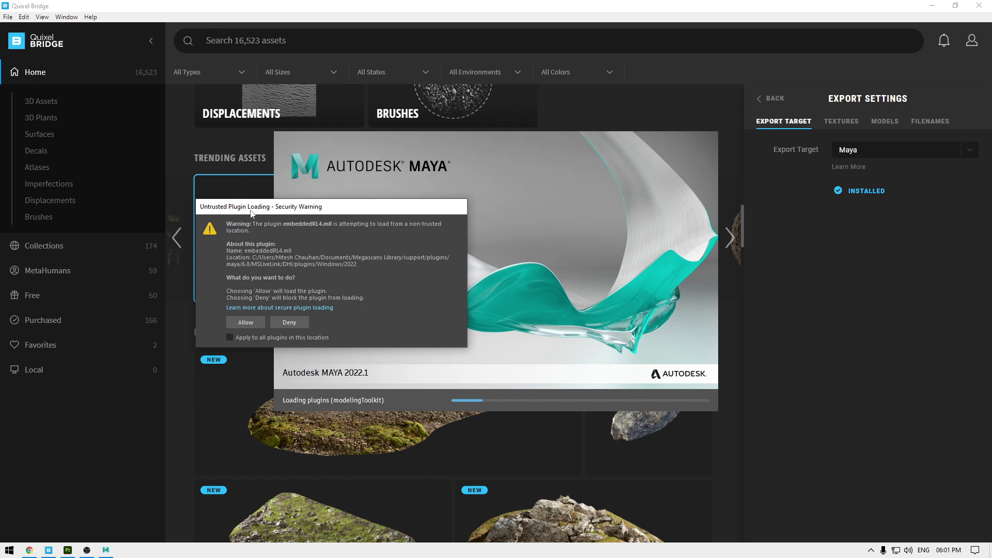
Step: Allow the untrusted plugins to load, applying it to all plugins in this location
drag(251, 209, 246, 116)
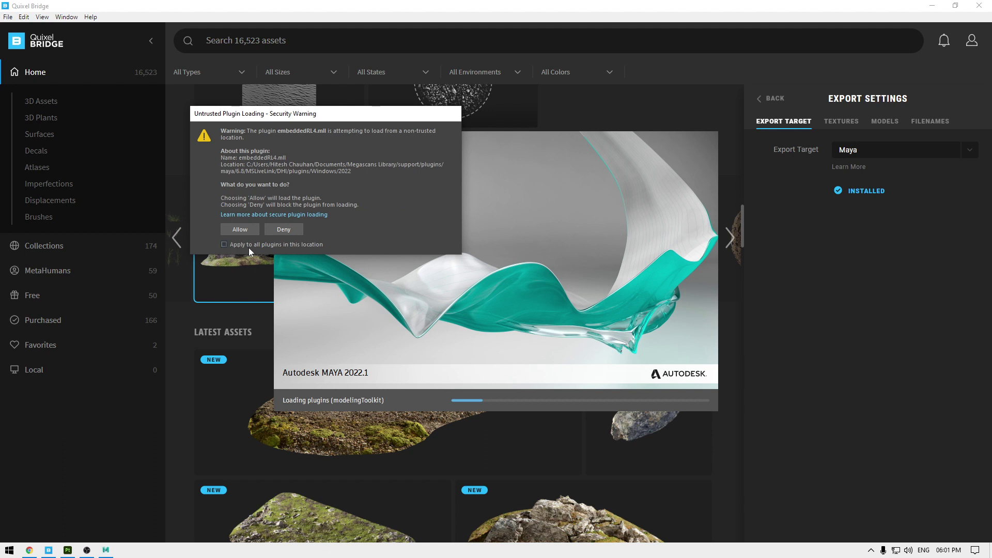
click(270, 247)
click(240, 230)
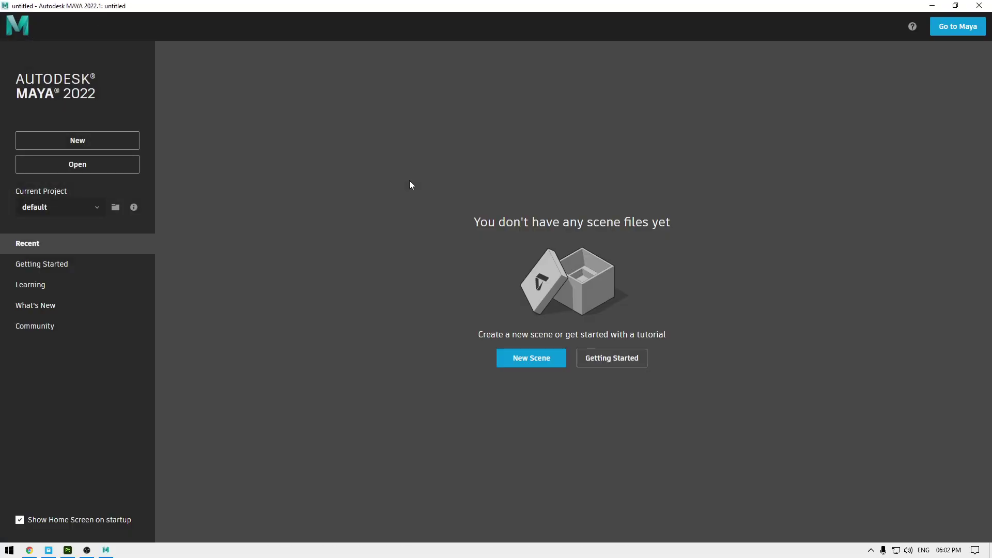
Step: Go to Maya's main workspace and show the Poly Modeling shelf
click(962, 27)
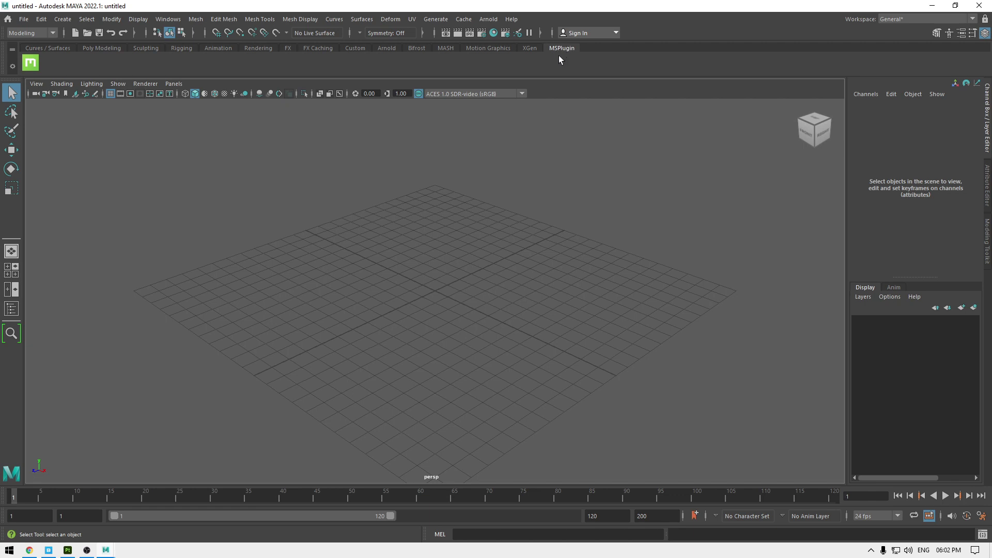
click(97, 47)
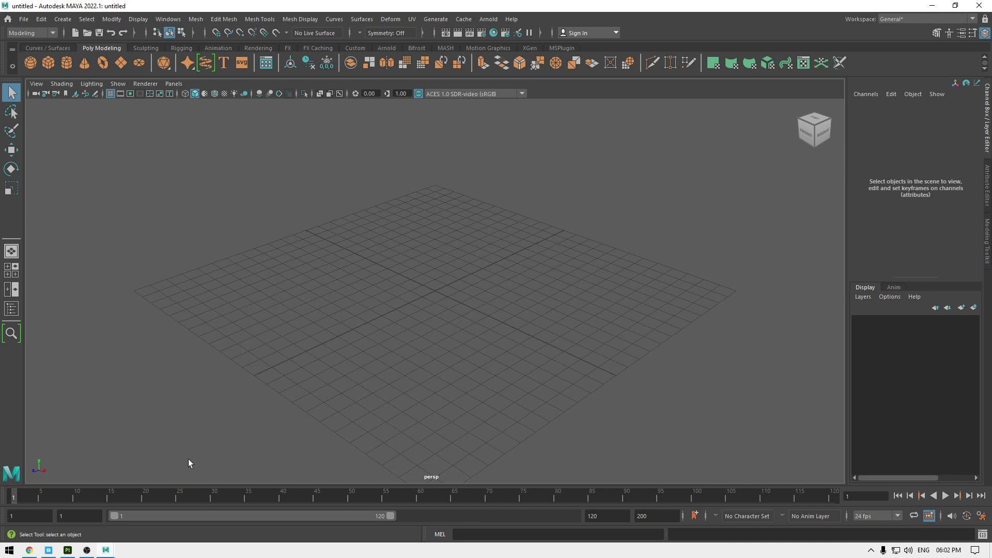
Step: Back in Quixel Bridge, download the Modular Wooden Wall Chair at 2K Resolution
click(49, 549)
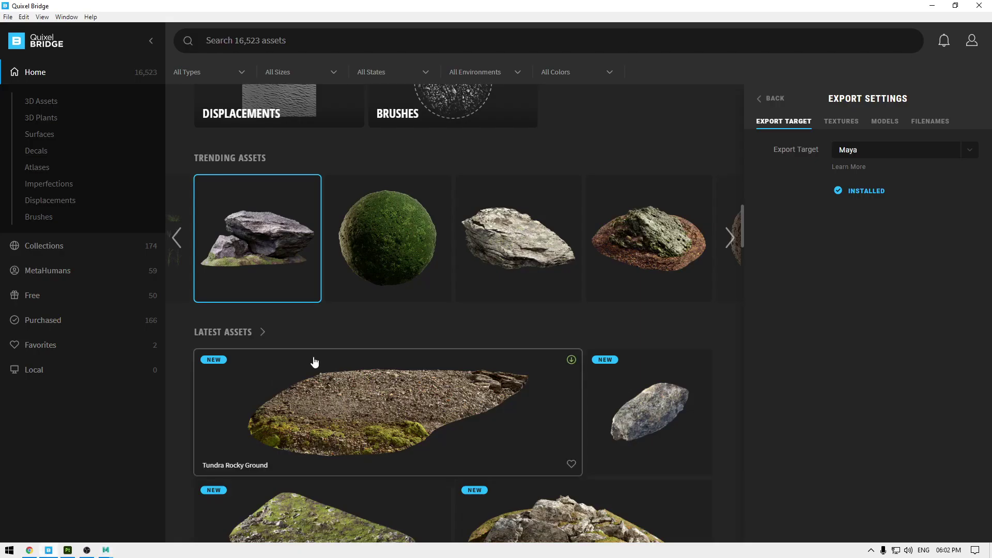
scroll(315, 362, down, 5)
scroll(315, 362, down, 10)
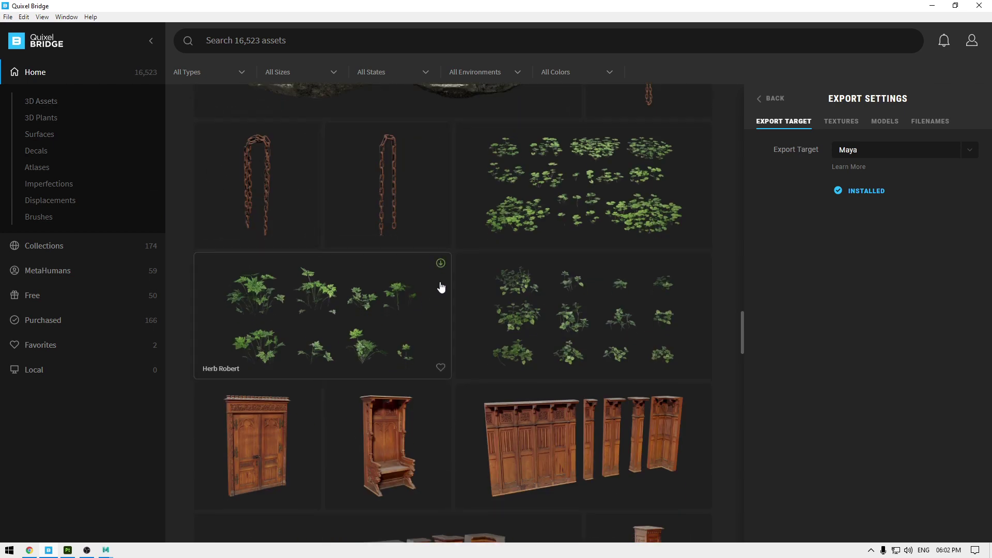
scroll(368, 440, down, 5)
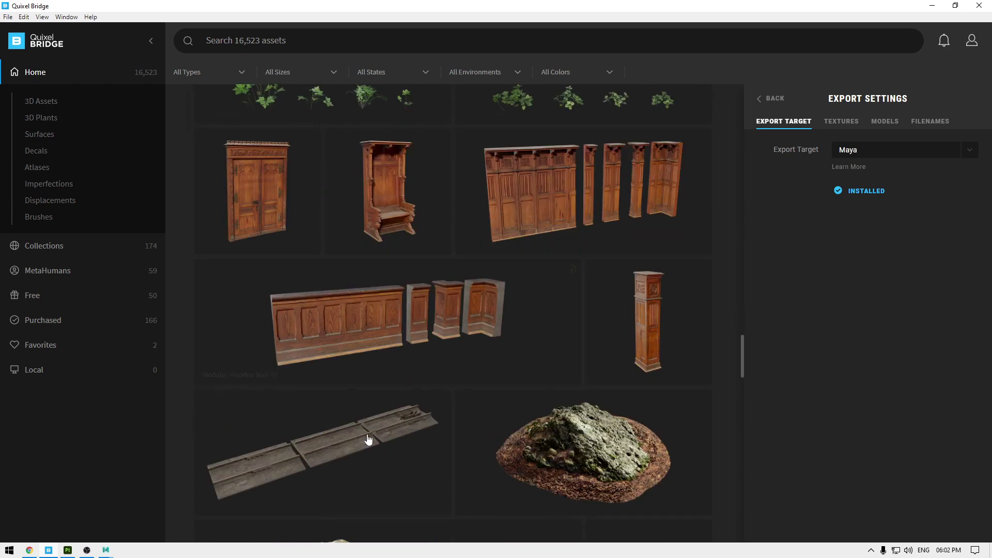
click(403, 195)
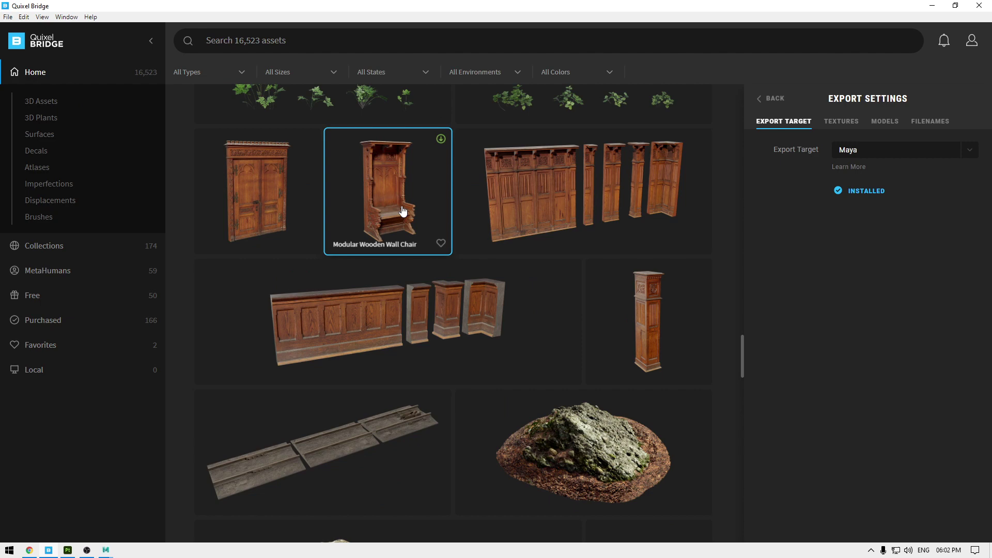
click(761, 104)
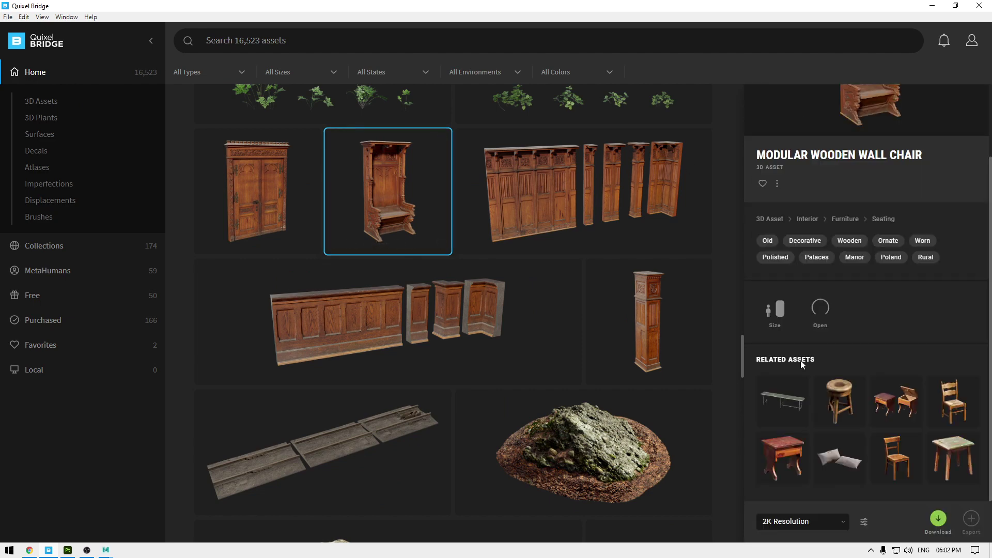
click(838, 523)
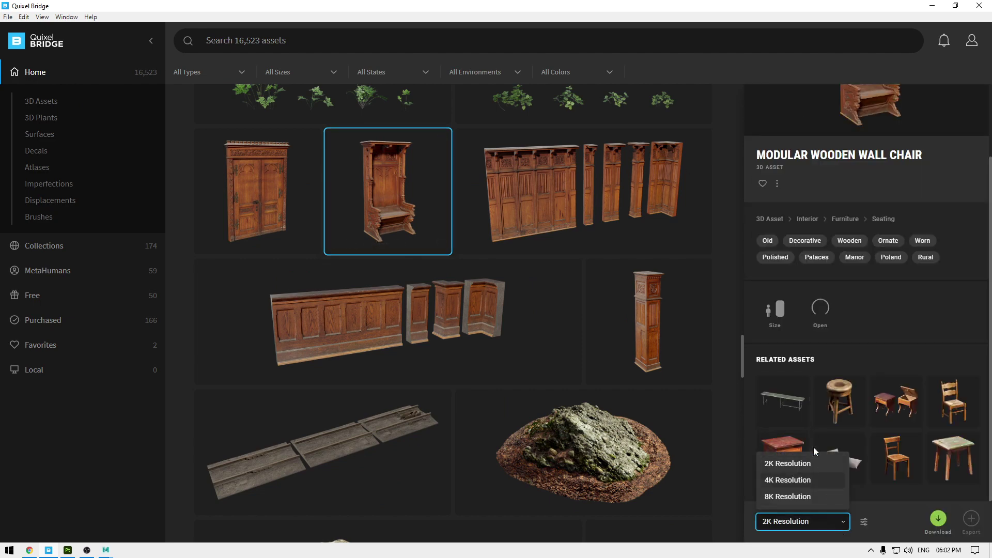
click(788, 463)
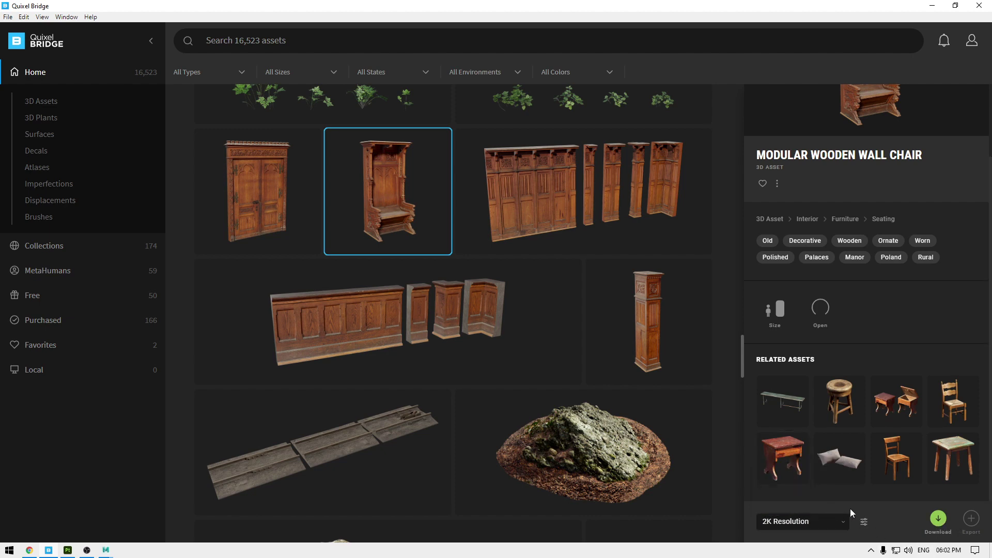
click(938, 518)
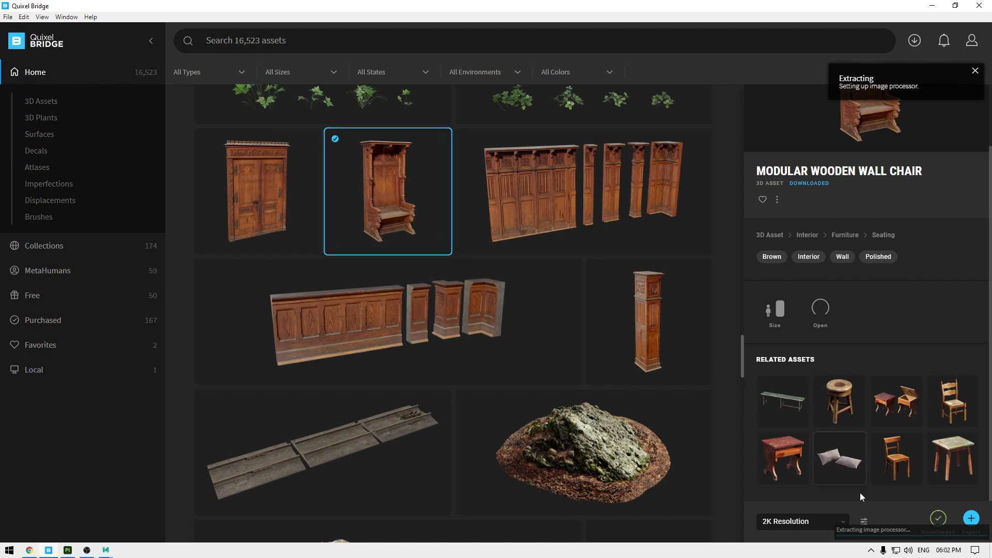
Step: Review the chair's Download Settings, then bring back the Download/Export Settings choice
click(865, 522)
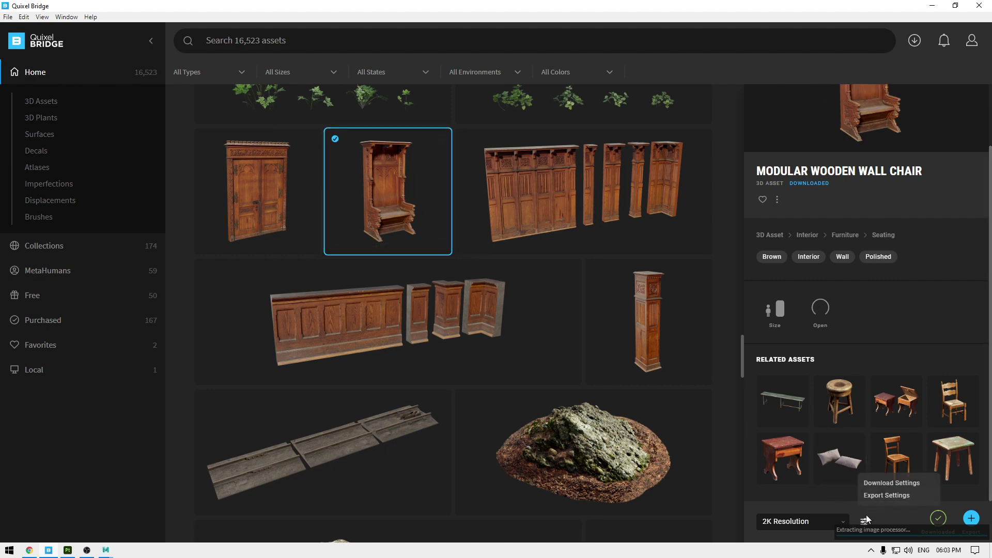
click(877, 483)
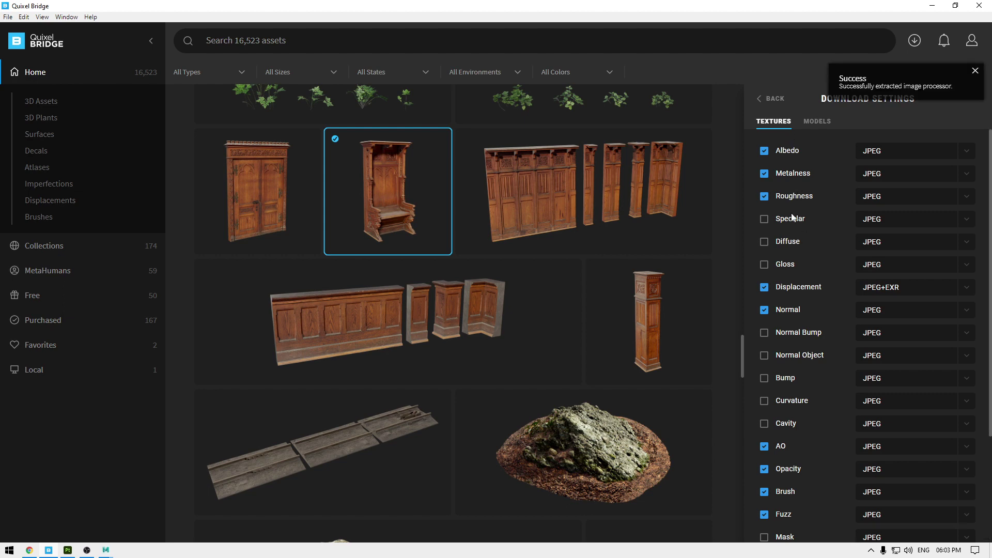
scroll(793, 447, down, 3)
scroll(793, 362, up, 3)
key(Escape)
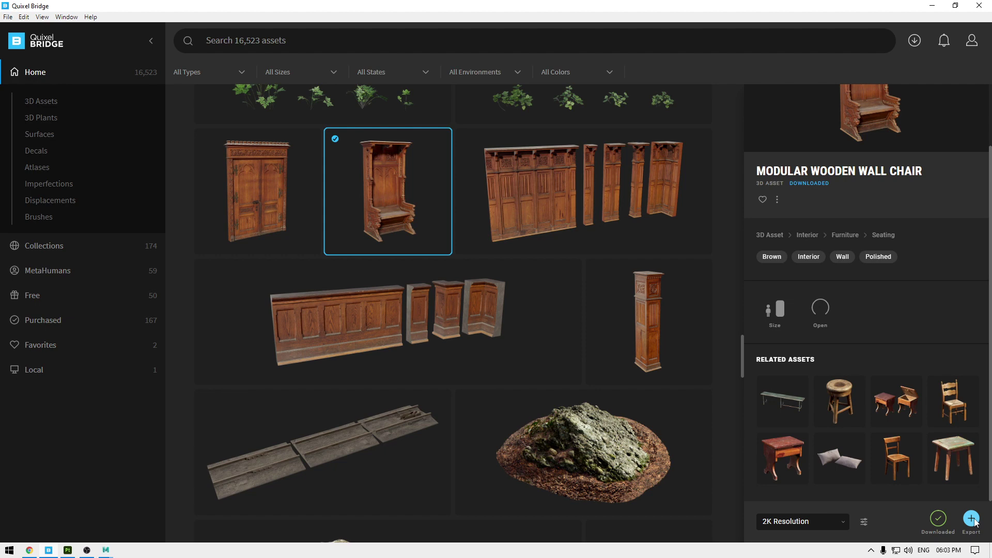
click(865, 523)
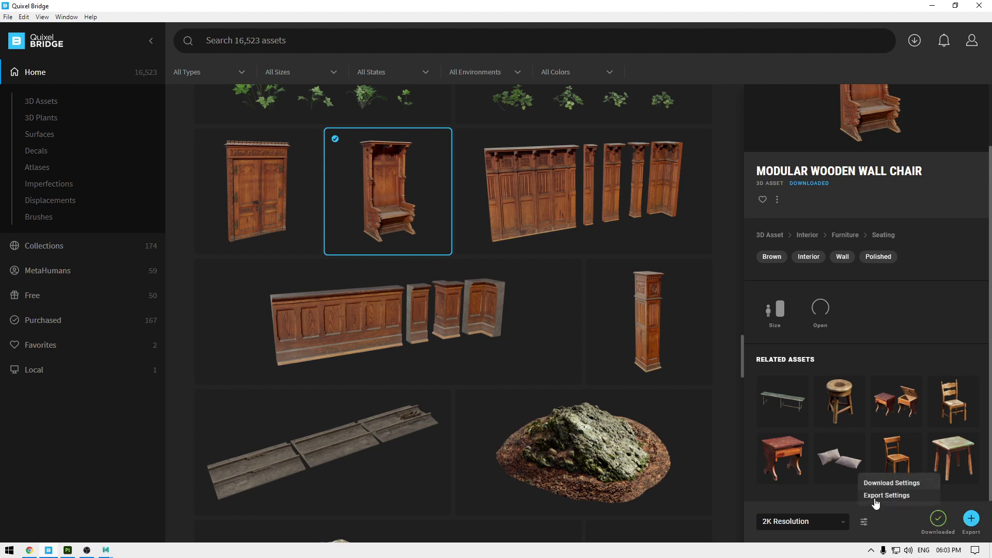
Step: Confirm Maya as the export target and export the Modular Wooden Wall Chair
click(876, 496)
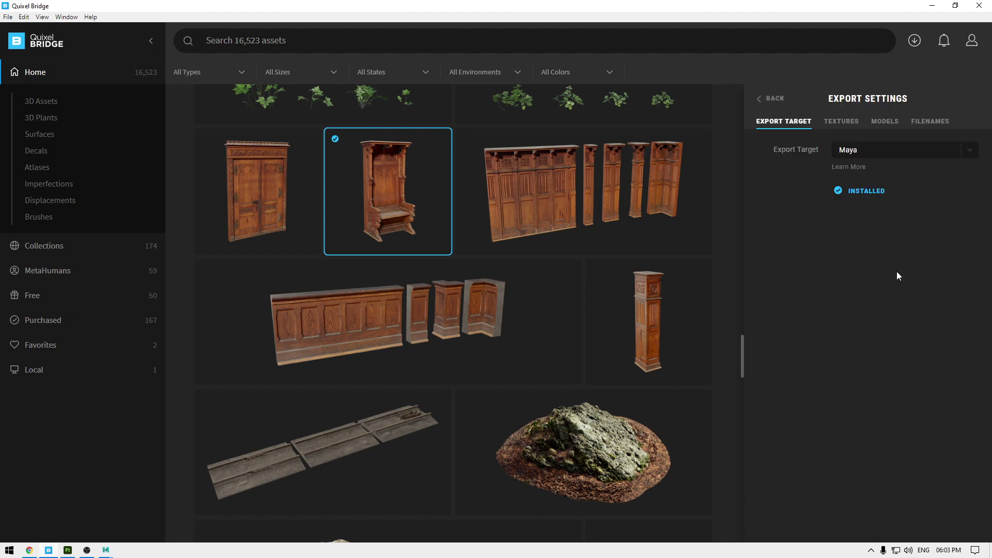
click(761, 103)
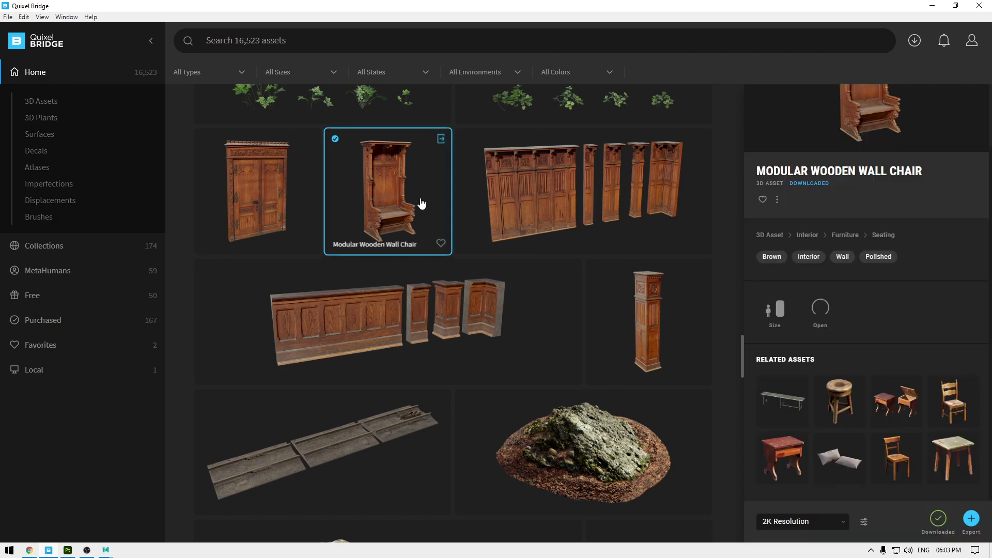
click(972, 520)
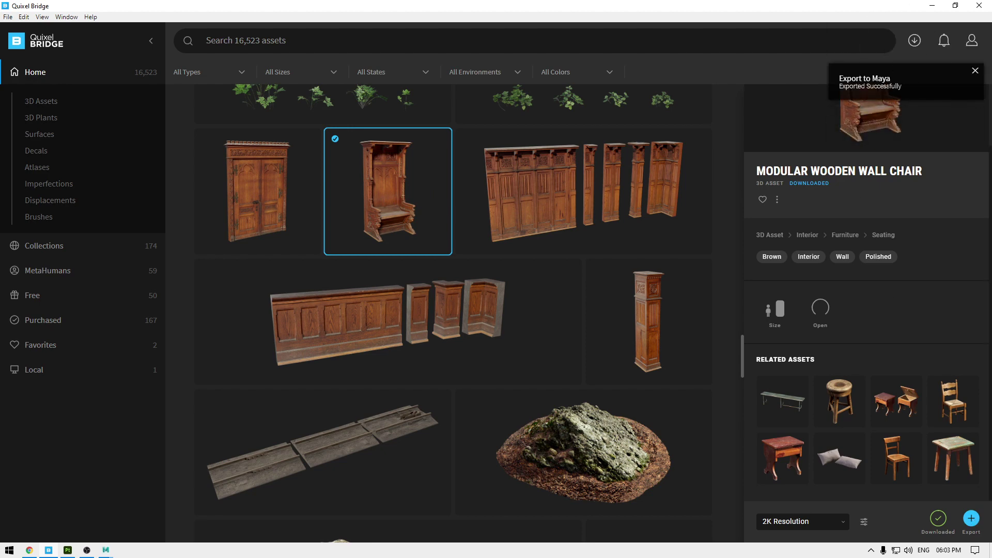
Step: In Maya, frame the imported chair and switch to textured display (6)
mouse_move(106, 550)
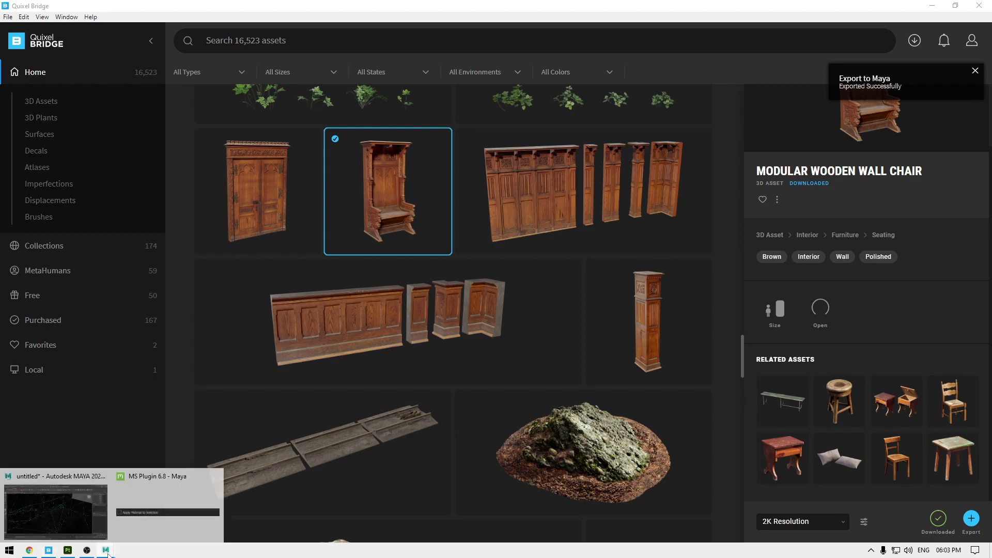
click(62, 510)
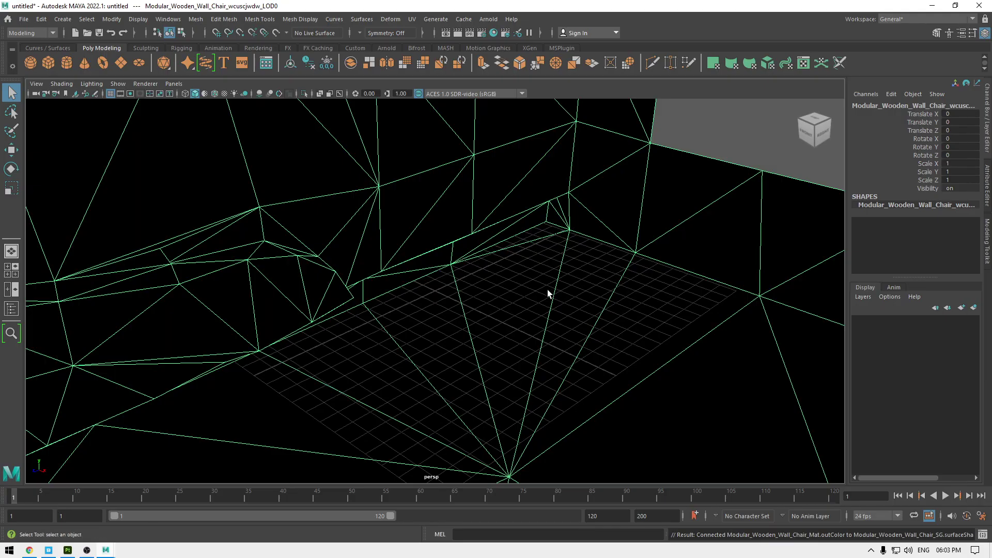
key(f)
key(w)
click(524, 397)
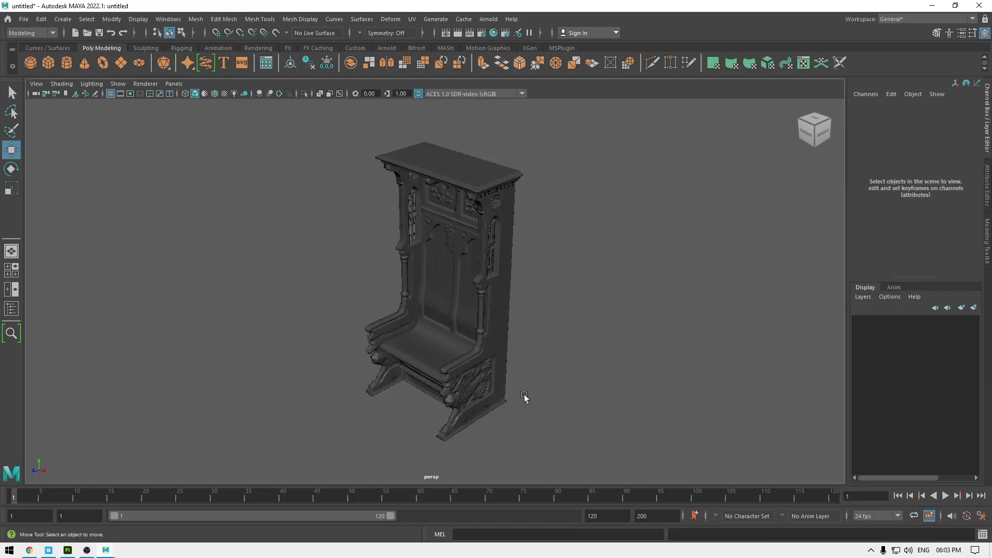
alt+drag(524, 396, 639, 385)
key(6)
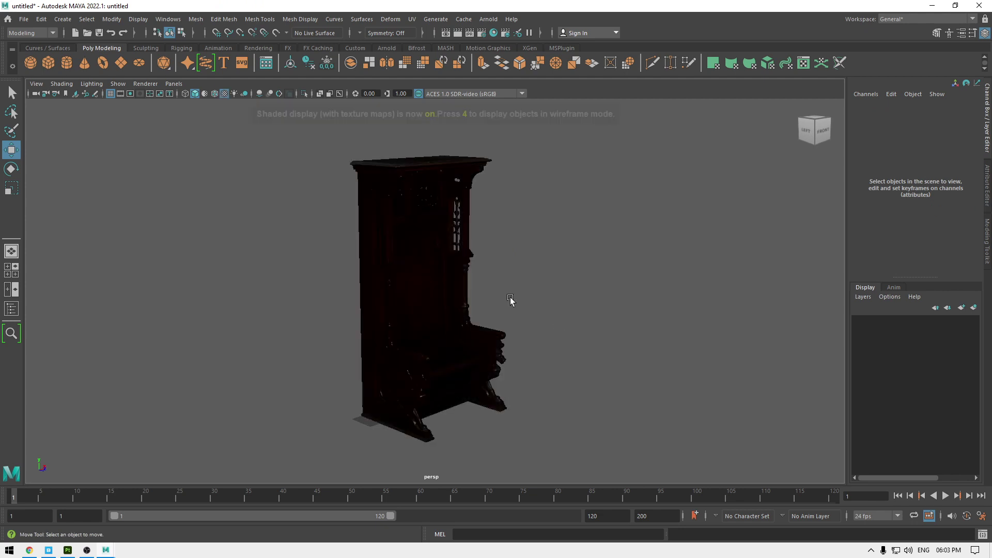
Step: Orbit and zoom around the textured chair, select it, then return to Quixel Bridge
alt+drag(523, 297, 484, 277)
alt+right_drag(483, 277, 491, 403)
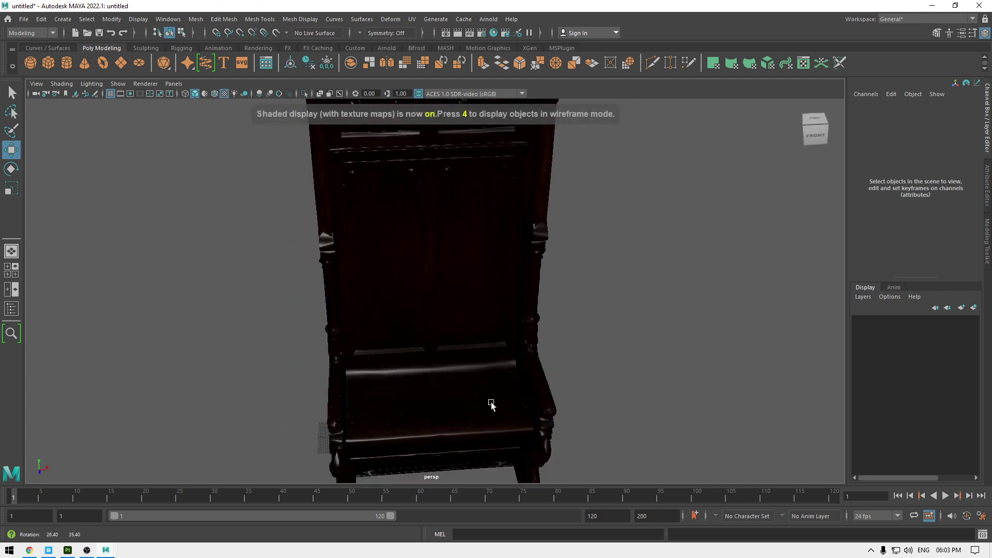
alt+drag(491, 403, 310, 293)
click(445, 359)
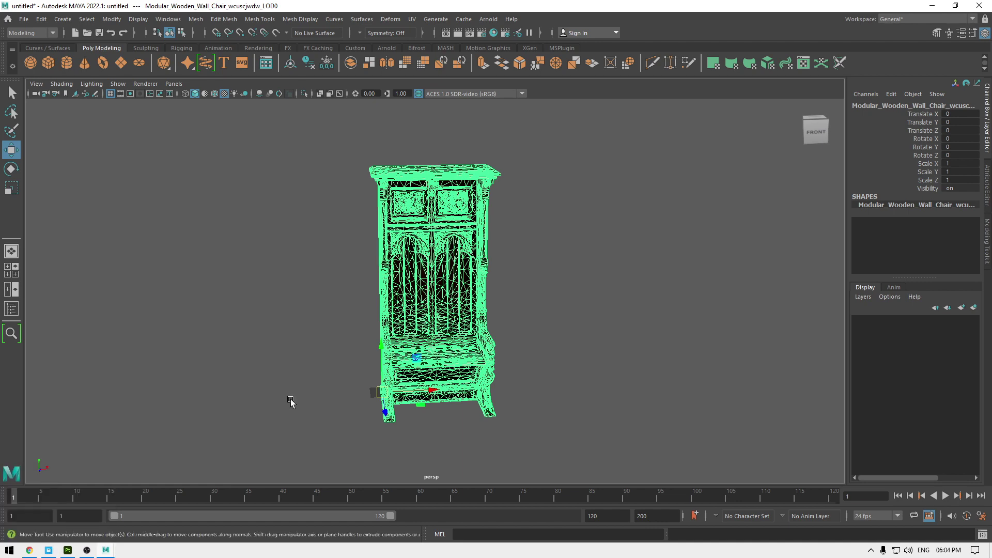
click(49, 551)
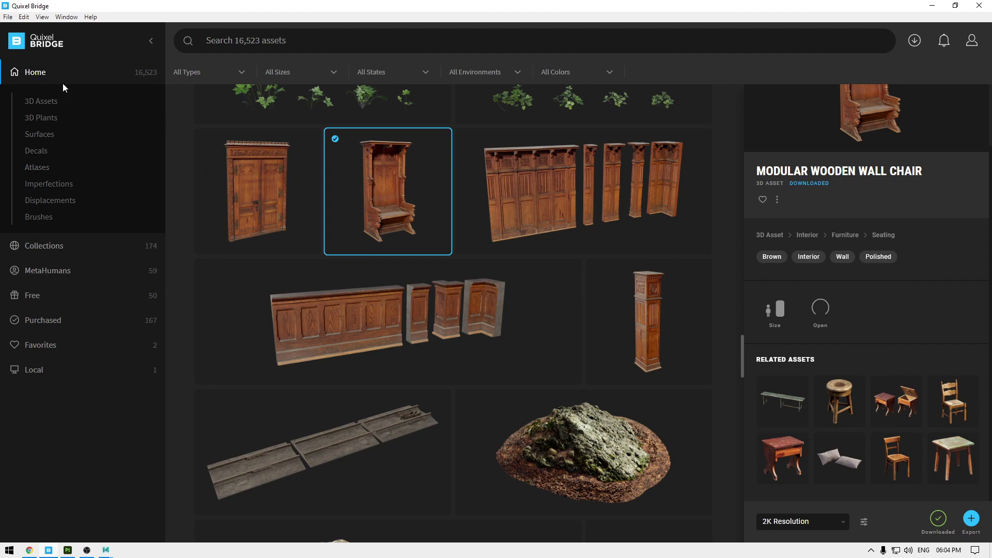
Step: Browse Surfaces > Brick to locate the Mossy Brick Floor surface
click(40, 134)
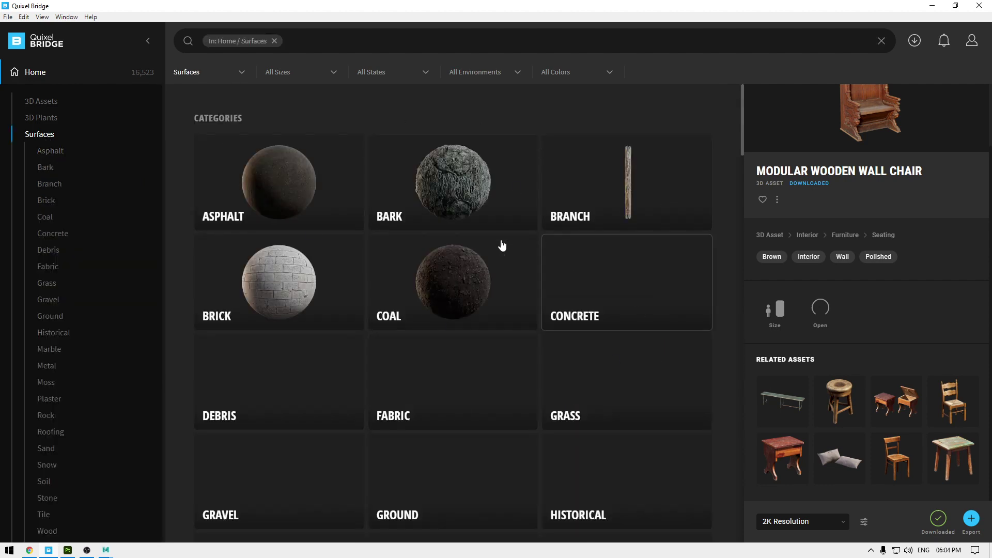
scroll(640, 284, down, 10)
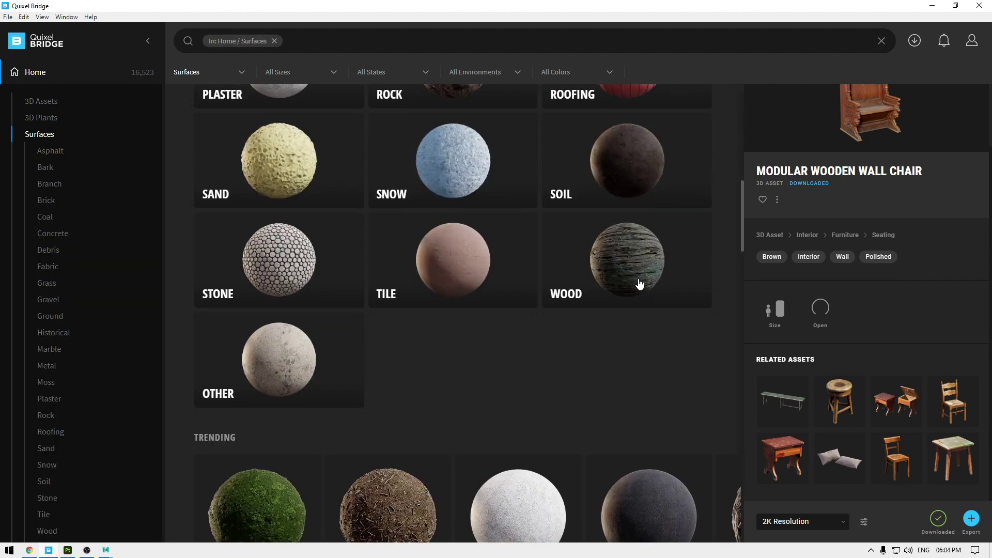
scroll(639, 284, up, 10)
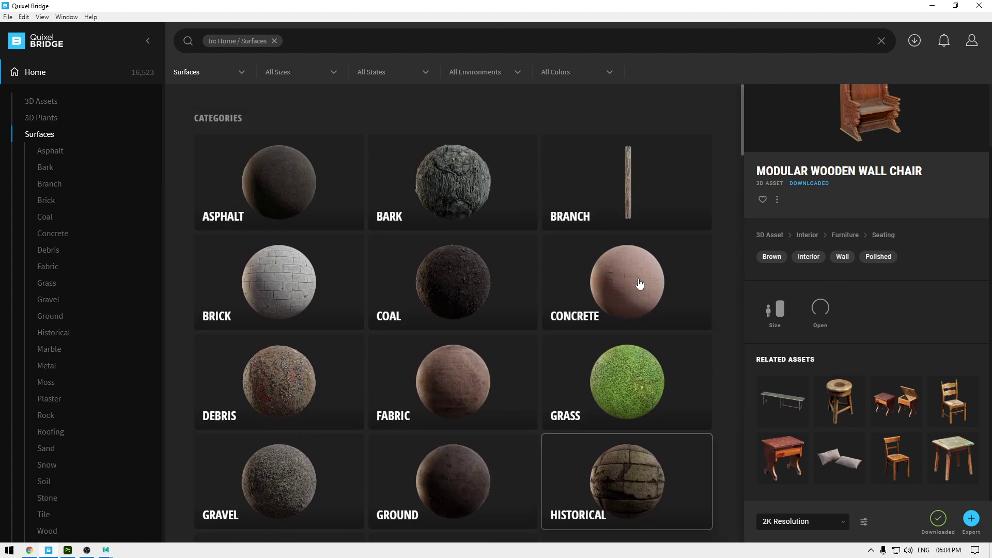
click(300, 274)
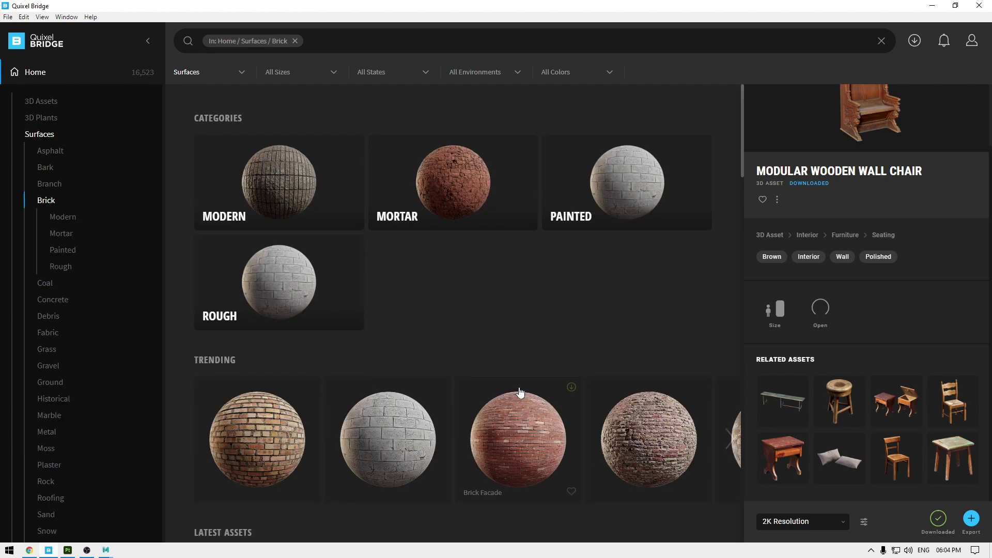
scroll(383, 325, down, 3)
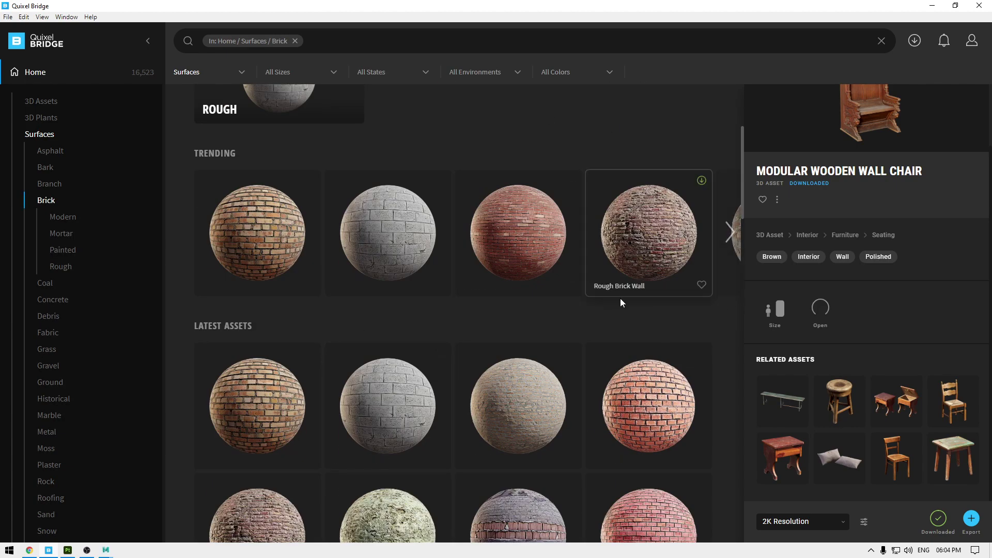
scroll(620, 300, down, 8)
scroll(622, 304, down, 5)
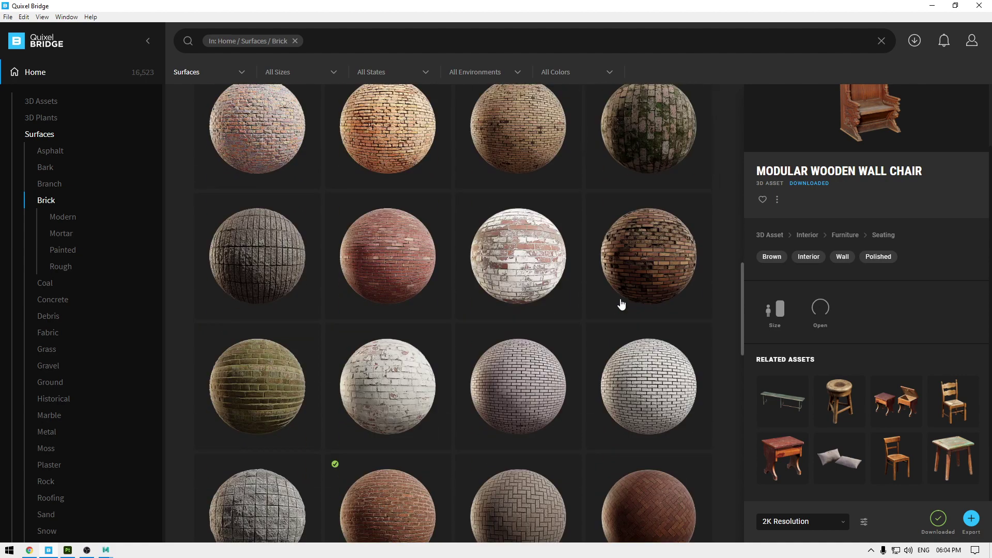
scroll(698, 129, down, 3)
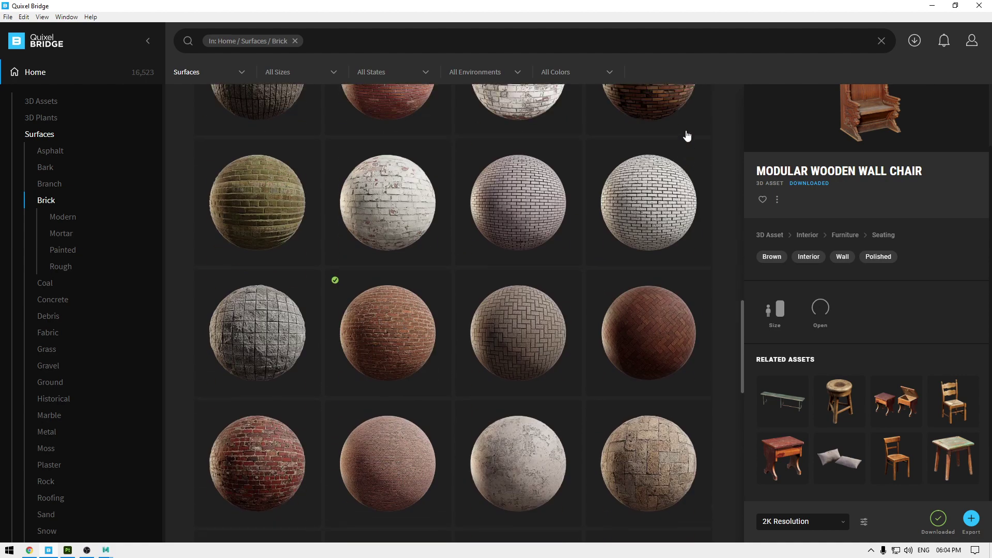
scroll(623, 200, up, 4)
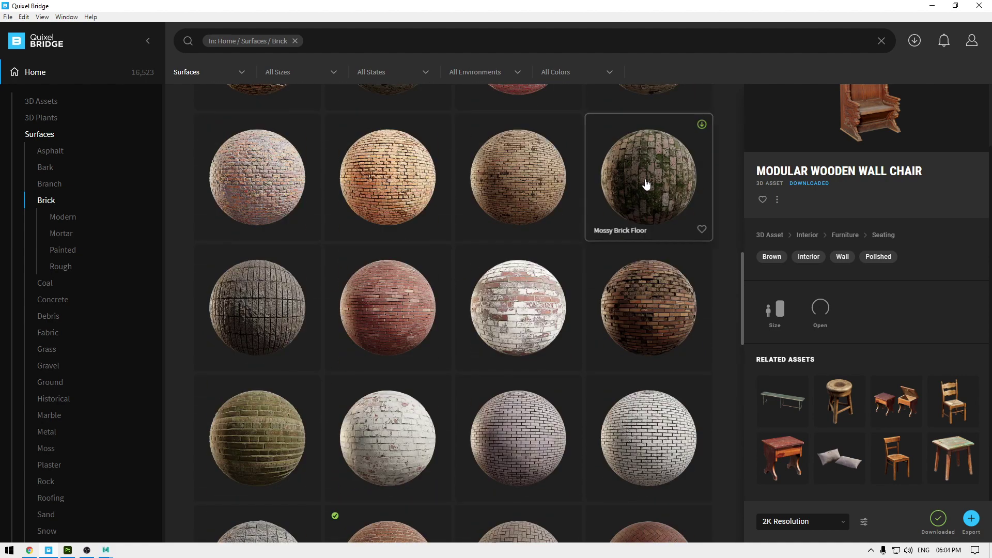
Step: Download Mossy Brick Floor at 2K and open its more-options menu
click(681, 223)
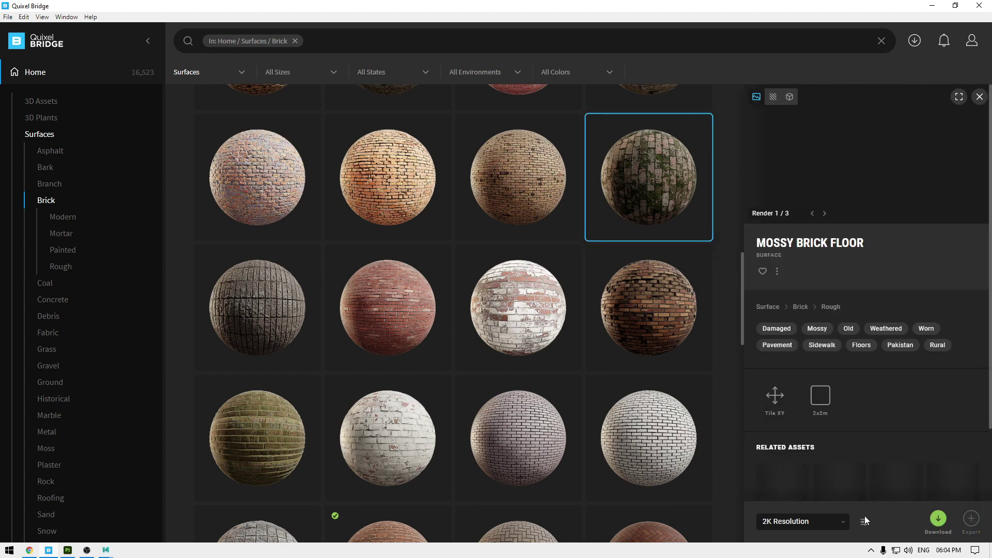
click(939, 526)
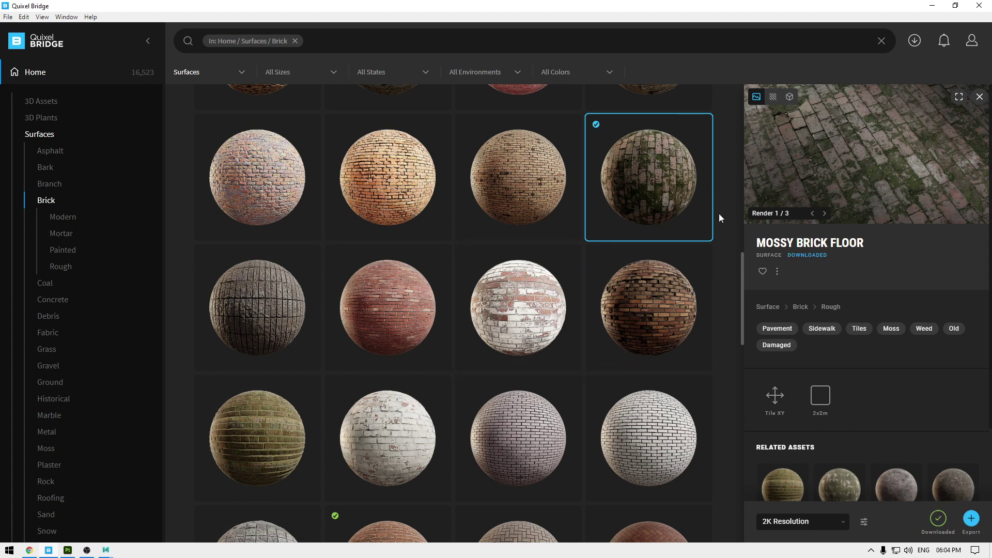
click(777, 272)
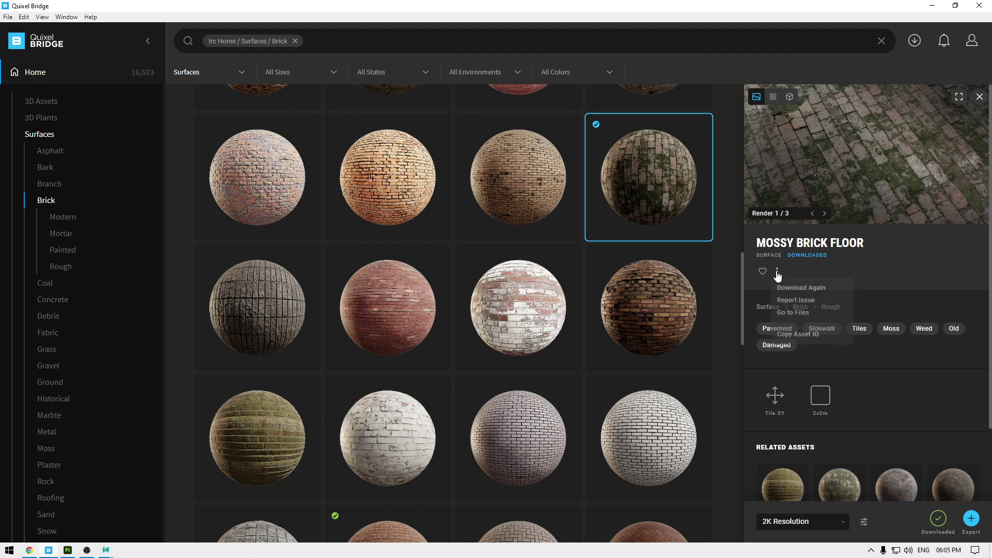
Step: Open the downloaded stone_tile_vjofdal folder and review its Albedo, AO, Displacement, Normal and Roughness maps
click(818, 314)
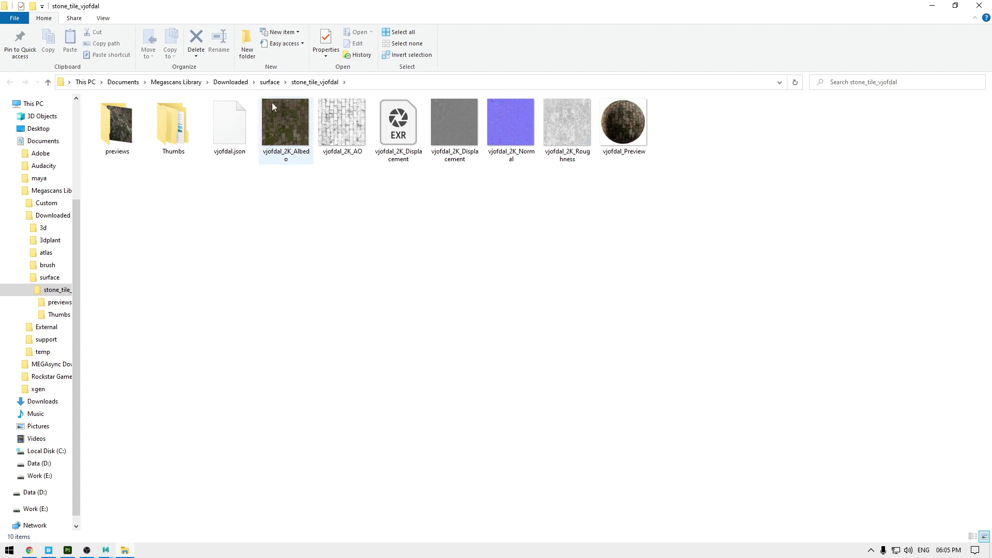
click(310, 151)
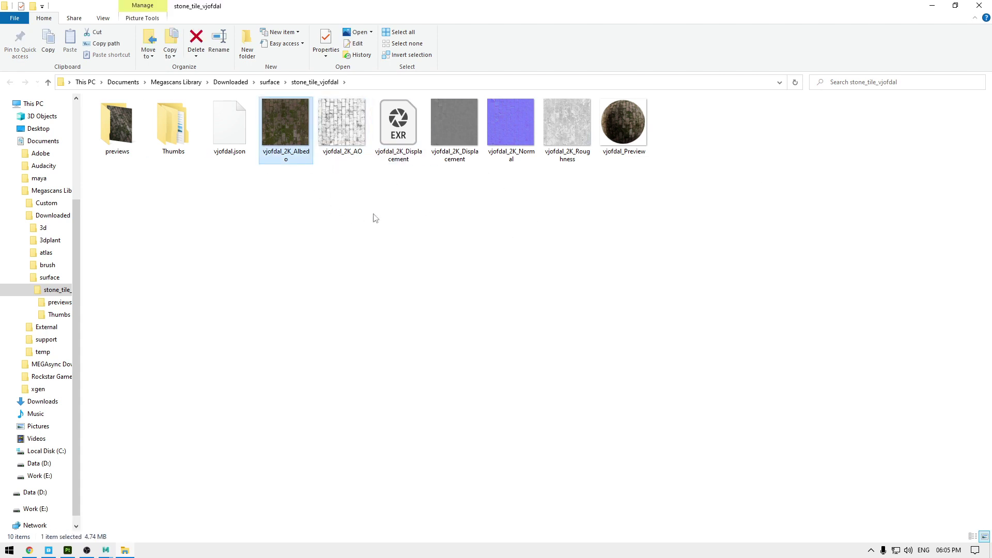
click(352, 138)
click(460, 139)
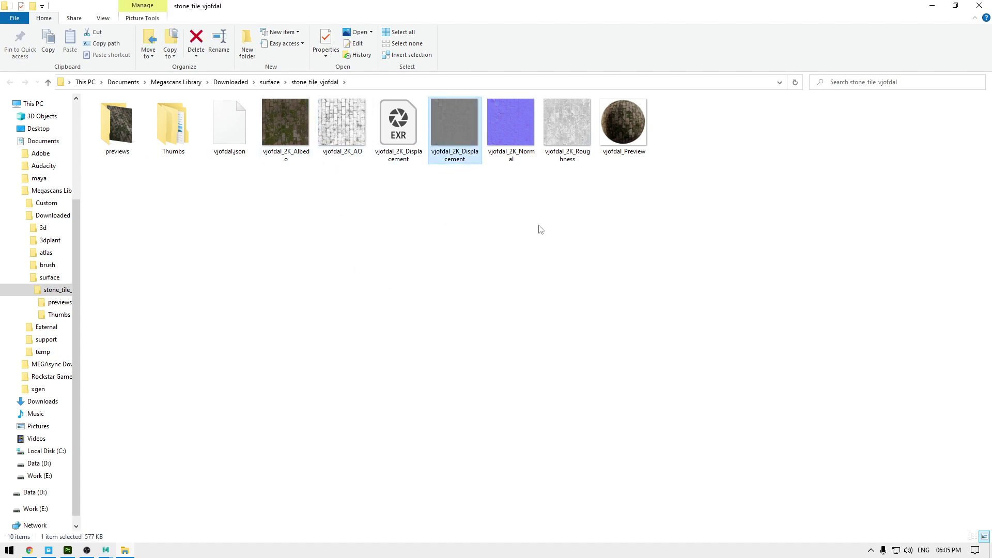
click(528, 156)
click(583, 171)
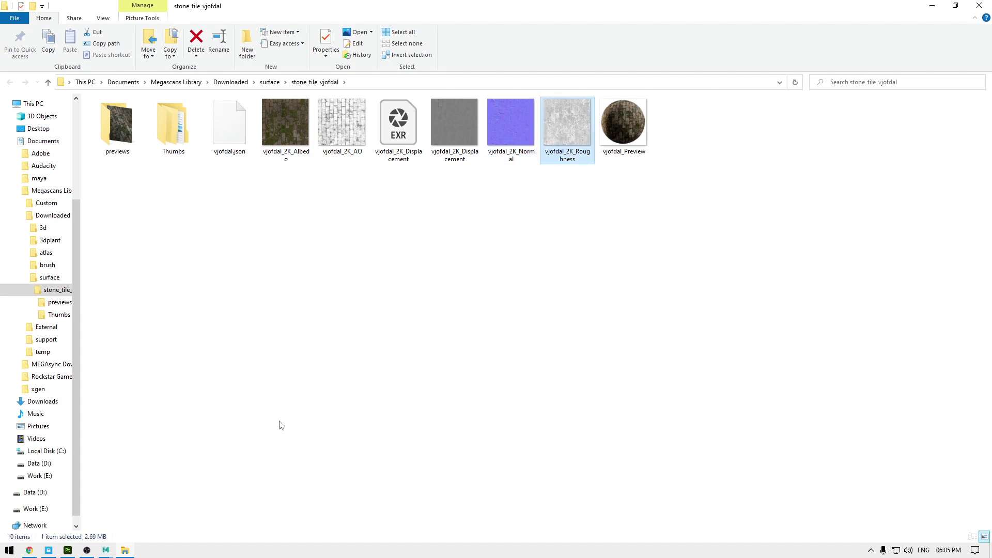
Step: Multi-select the Albedo, AO, Displacement and Normal map files in the texture folder
click(67, 551)
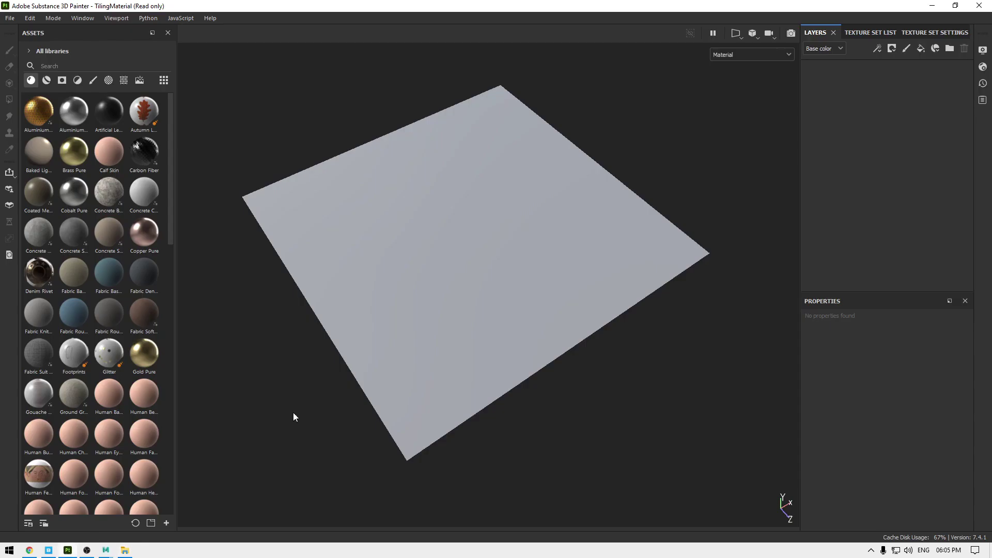
click(125, 551)
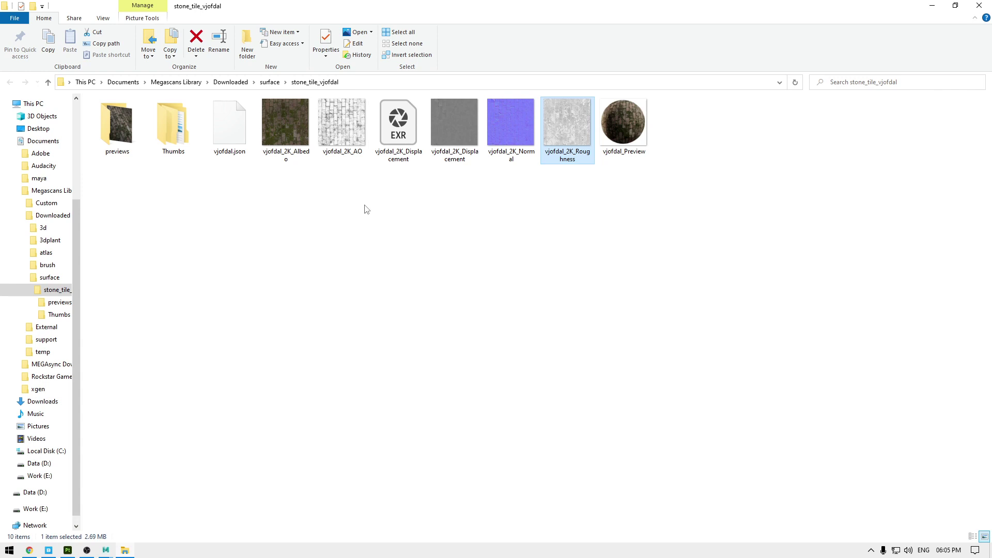
click(295, 147)
ctrl+click(335, 140)
ctrl+click(454, 135)
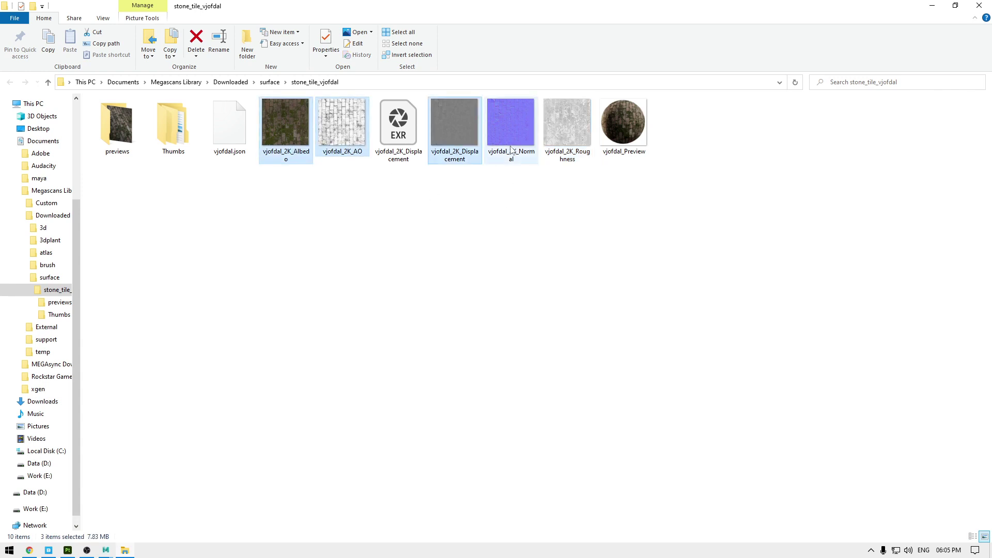
ctrl+click(512, 136)
Step: Drag the maps into Substance Painter and set Albedo, AO, Displacement, Normal and Roughness usage to texture
mouse_move(580, 151)
mouse_down()
mouse_move(417, 368)
mouse_move(361, 346)
mouse_move(317, 358)
mouse_move(115, 474)
mouse_move(68, 550)
mouse_move(103, 318)
mouse_move(146, 340)
mouse_up()
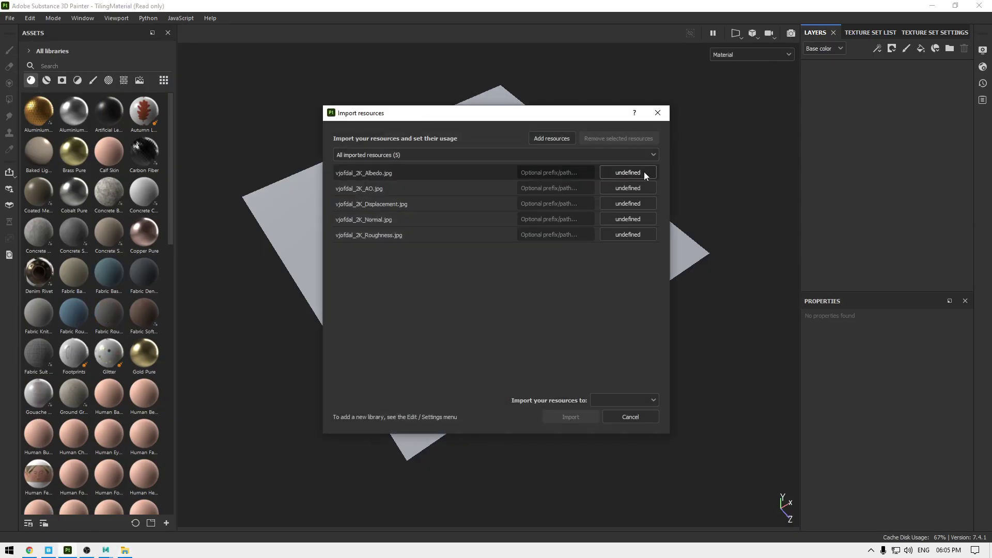
click(641, 174)
click(655, 211)
click(634, 188)
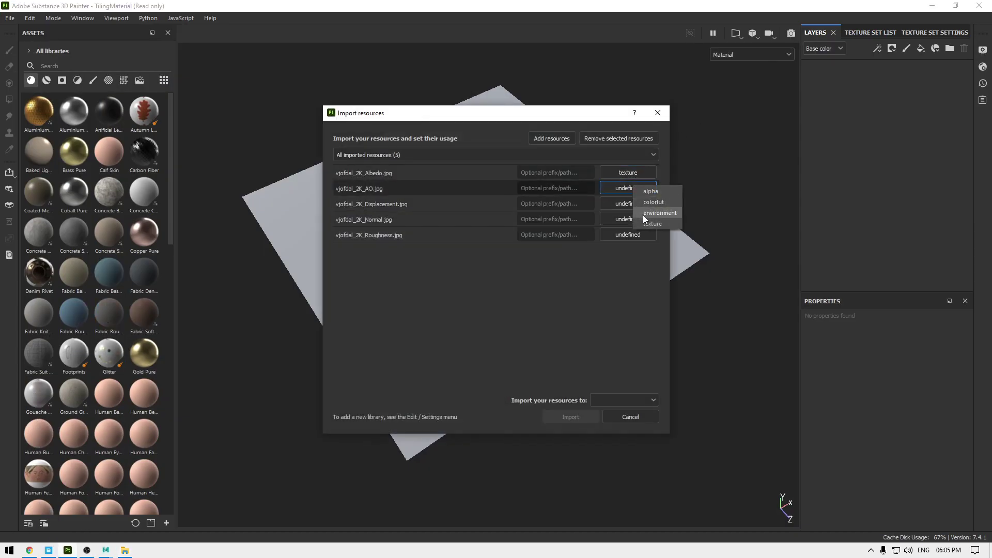
click(643, 224)
click(639, 206)
click(648, 243)
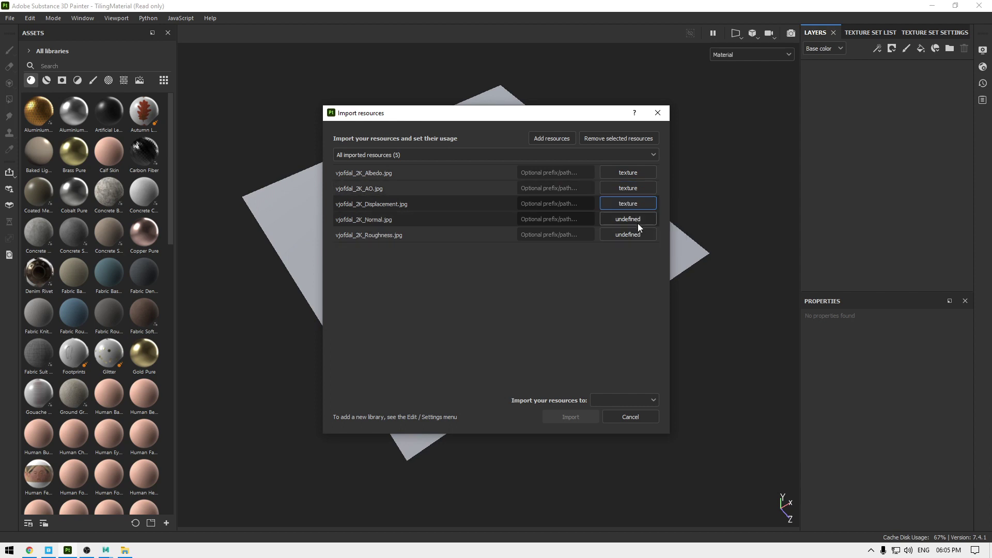
click(637, 223)
click(647, 255)
click(640, 235)
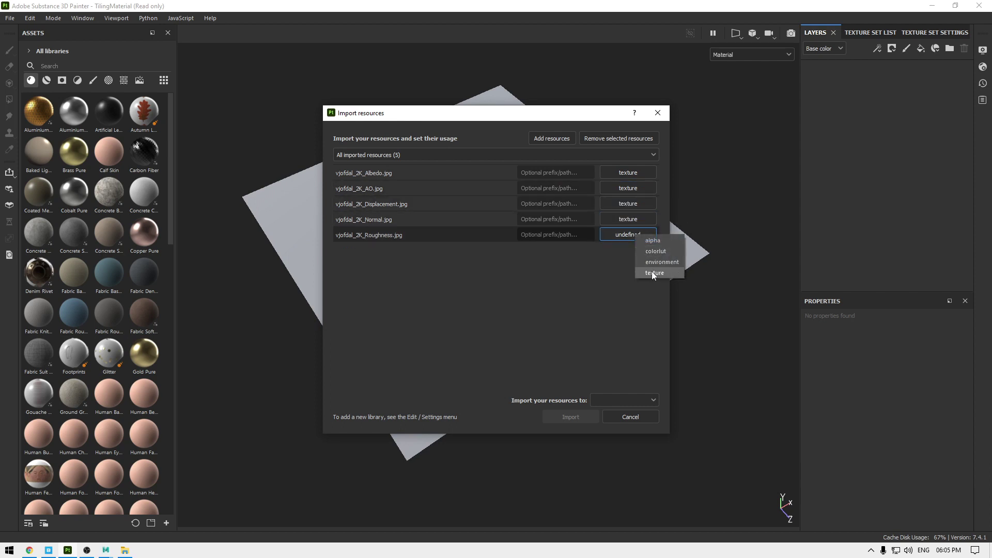
click(652, 271)
Step: Import the five vjofdal_2K maps into the current session
click(644, 401)
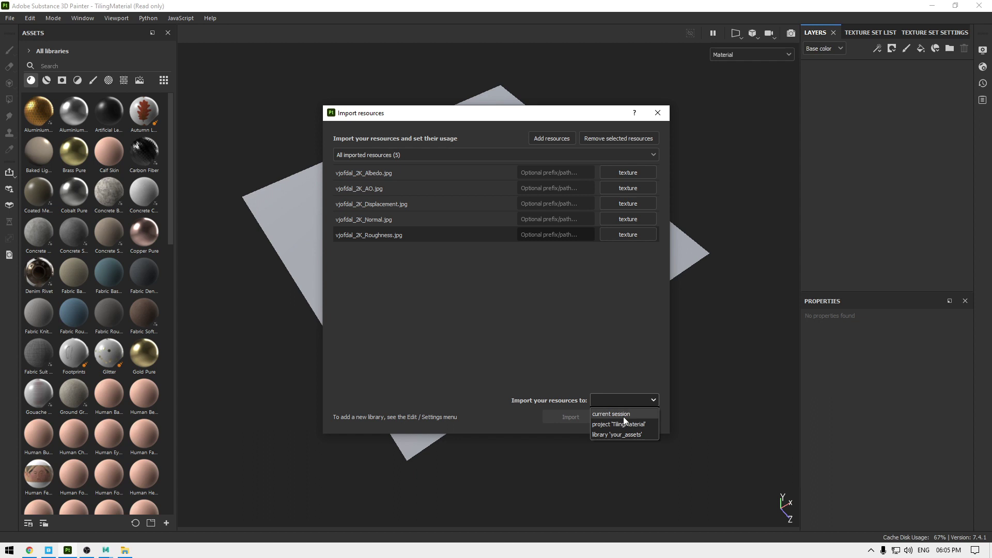
click(623, 415)
click(570, 417)
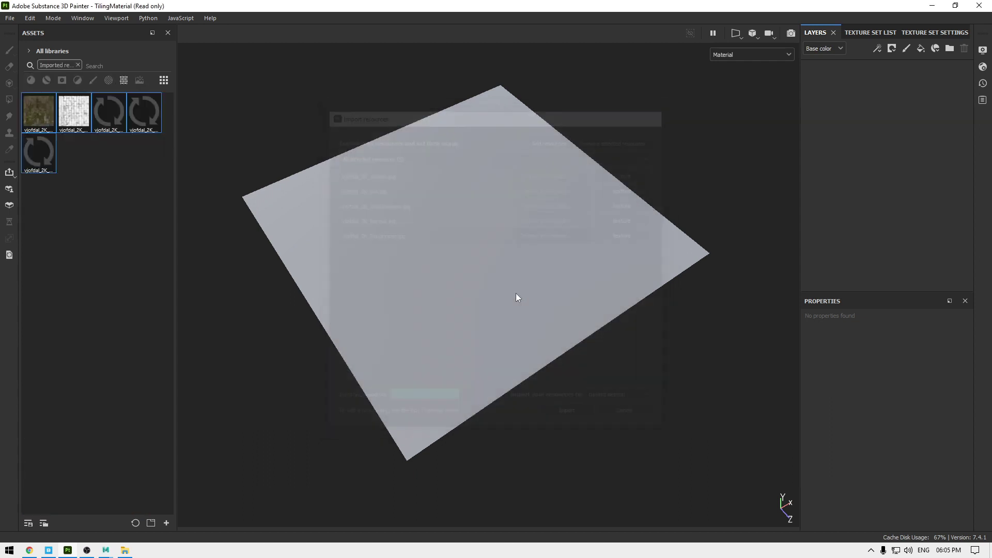
Step: Add a fill layer to the plane and assign the Albedo map to its base color
mouse_move(476, 220)
alt+mouse_down()
mouse_move(478, 277)
mouse_move(529, 328)
mouse_move(479, 283)
alt+mouse_up()
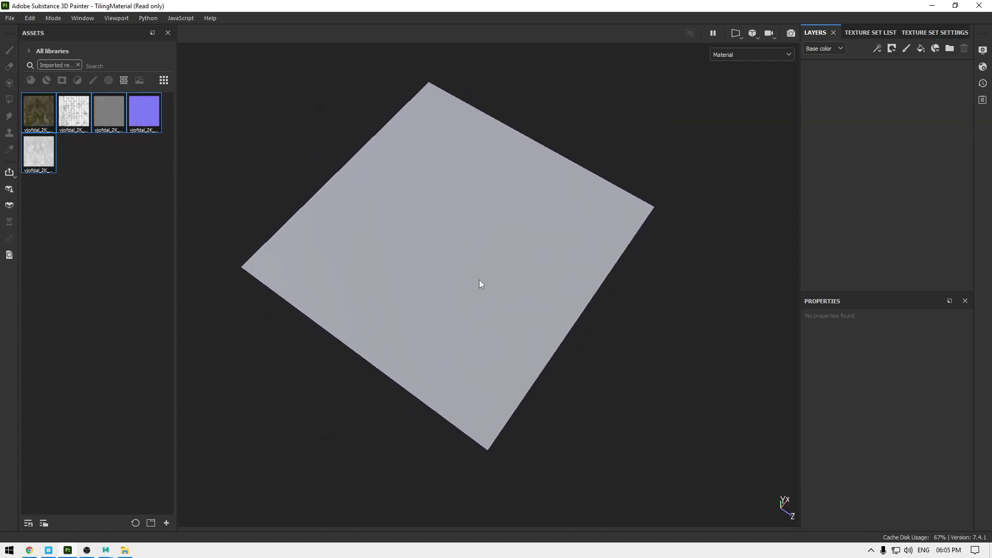
click(917, 48)
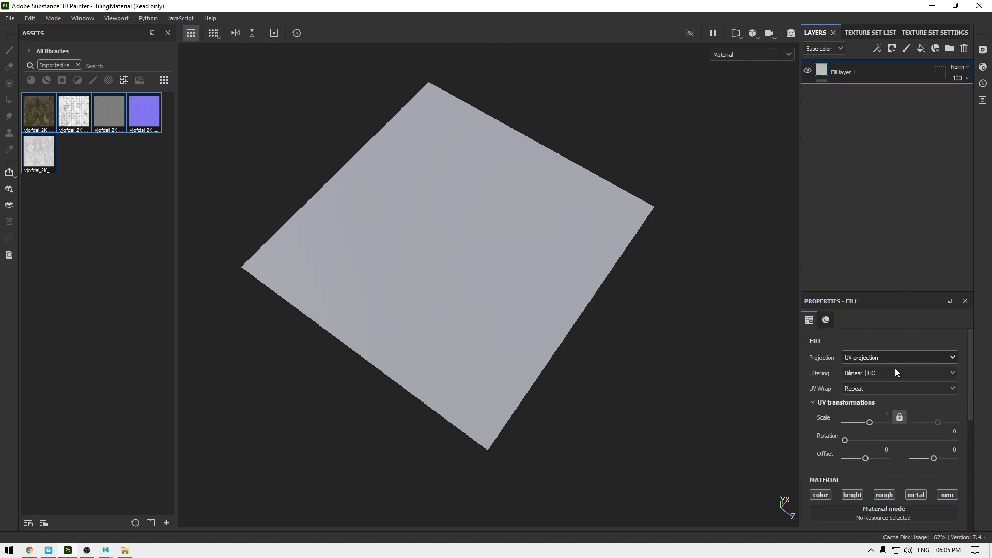
scroll(894, 370, down, 5)
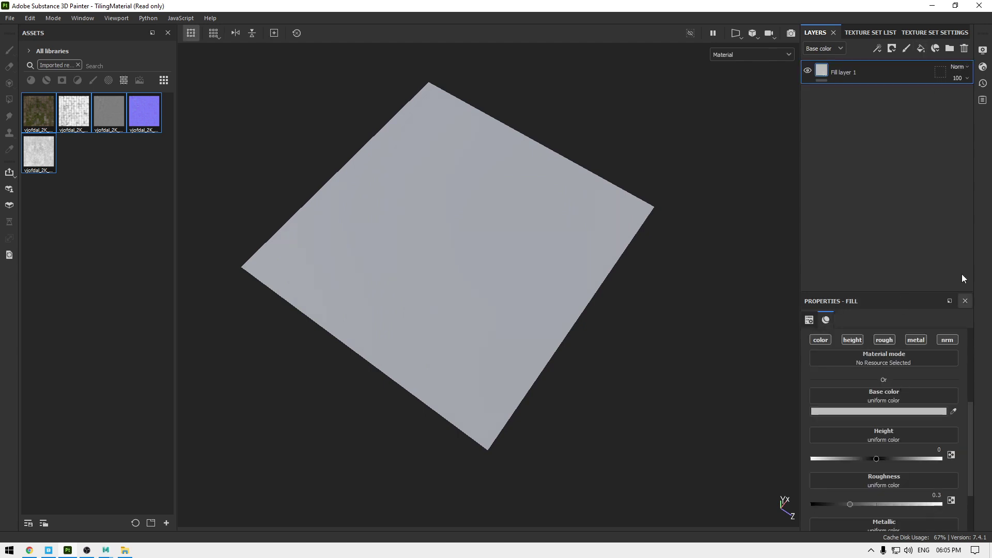
click(42, 113)
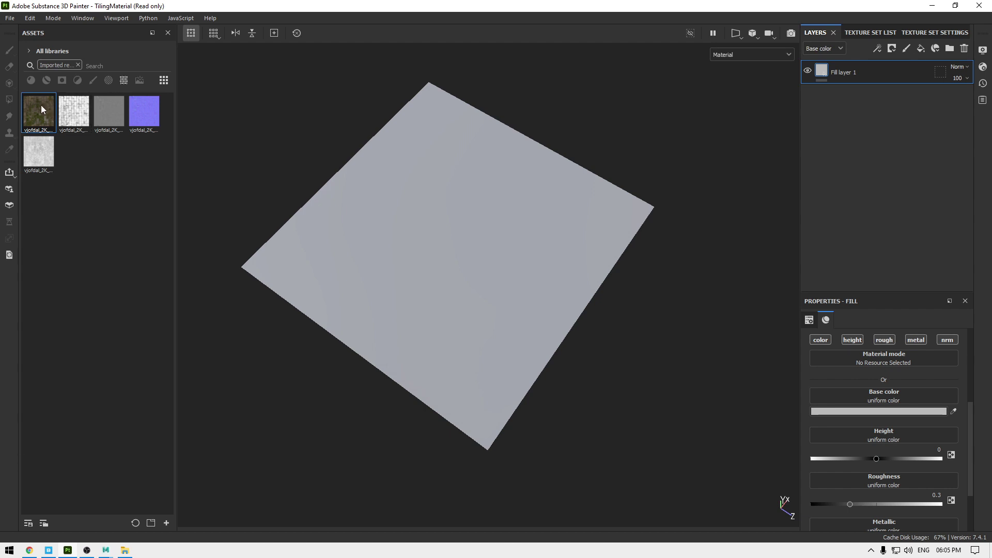
drag(42, 106, 875, 395)
Step: Assign the Displacement, Normal and Roughness maps to the Height, Normal and Roughness slots
scroll(919, 455, down, 1)
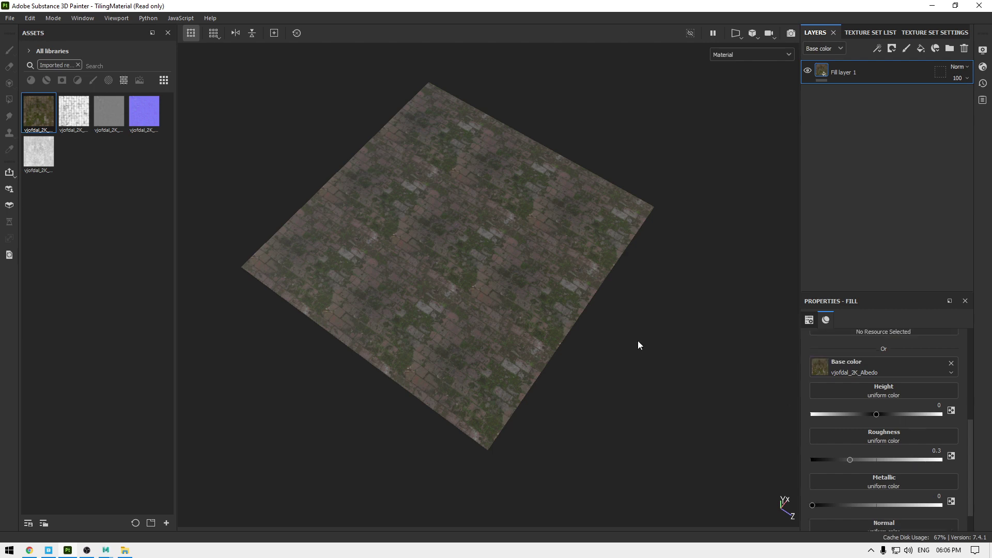
mouse_move(94, 116)
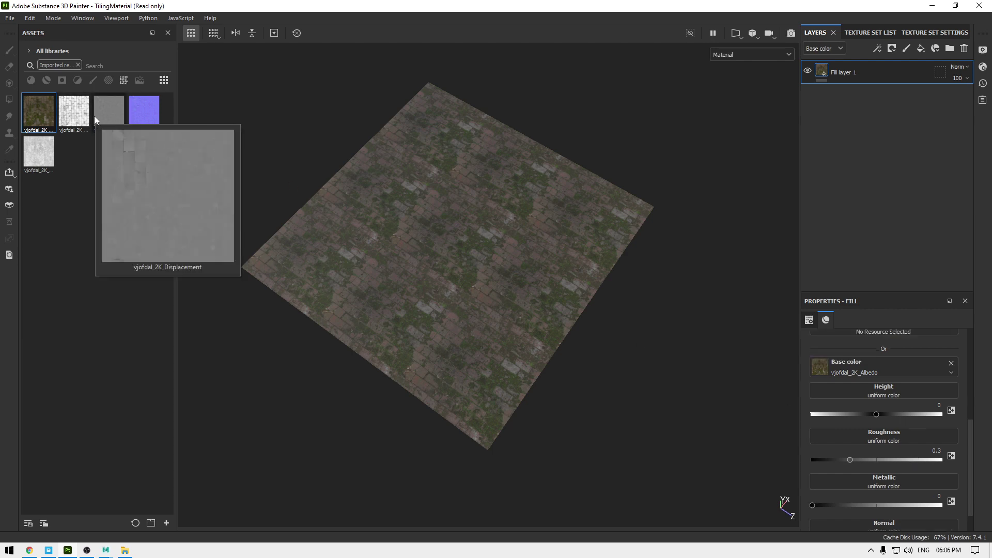
drag(101, 120, 882, 393)
drag(144, 121, 907, 509)
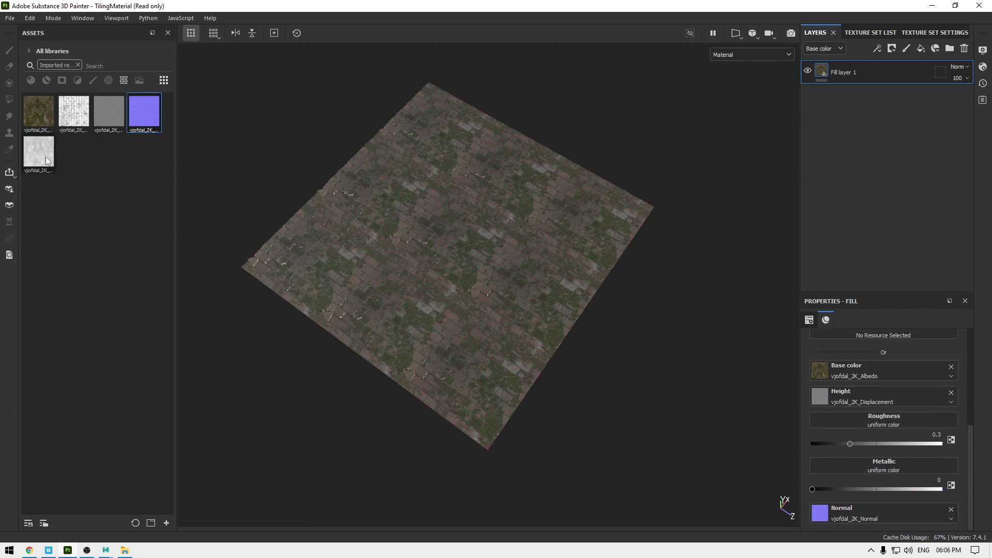
mouse_move(46, 160)
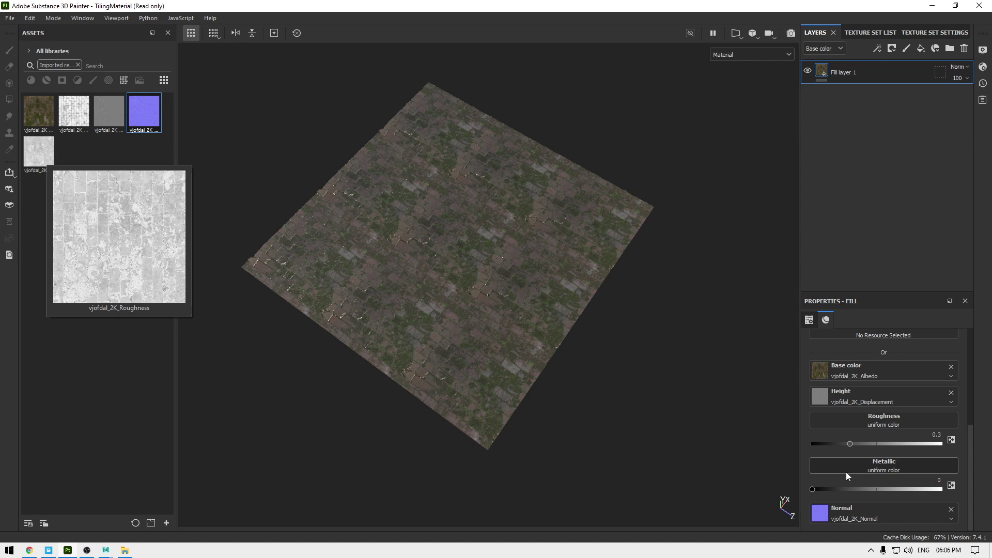
drag(39, 155, 886, 426)
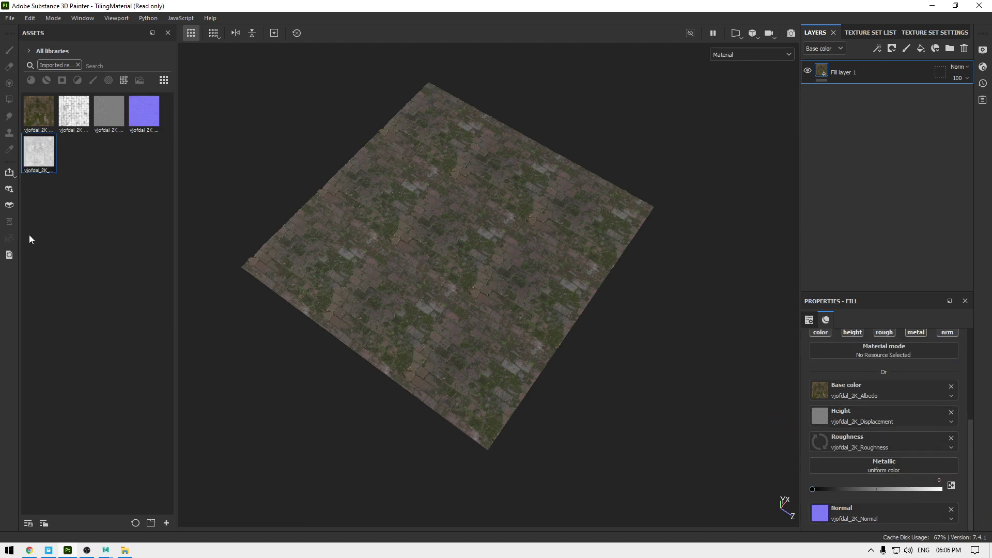
mouse_move(67, 124)
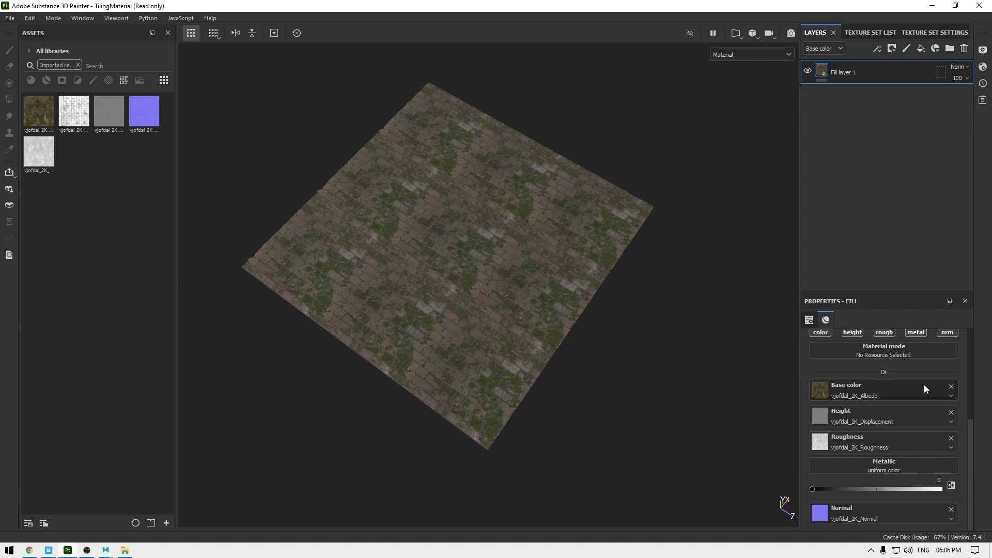
Step: Add an Ambient occlusion channel to the texture set in Texture Set Settings
scroll(925, 386, up, 1)
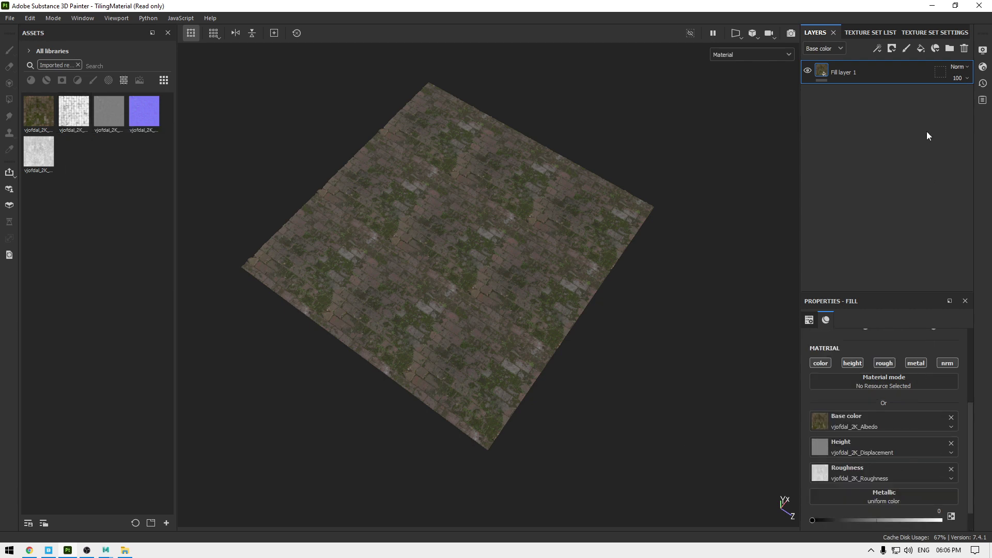
click(925, 33)
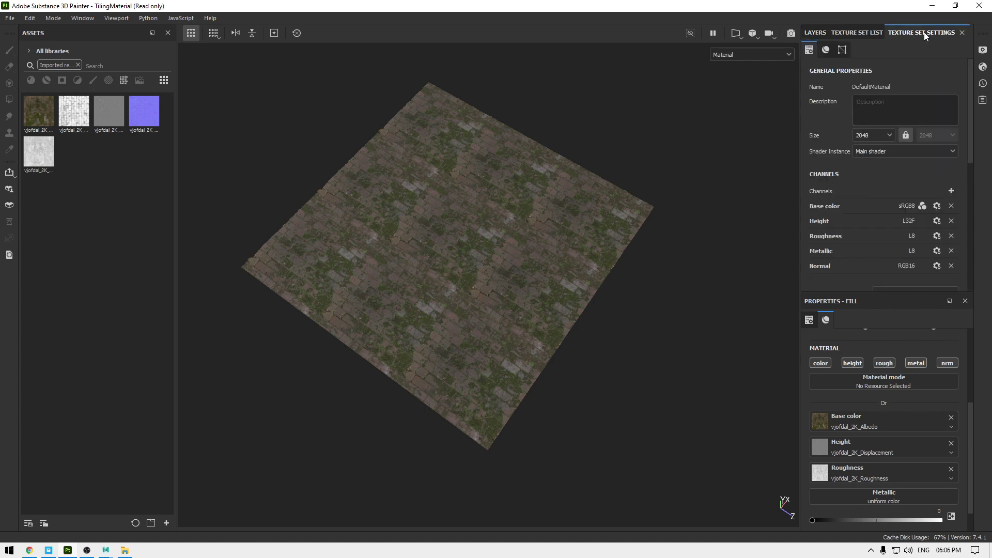
click(951, 192)
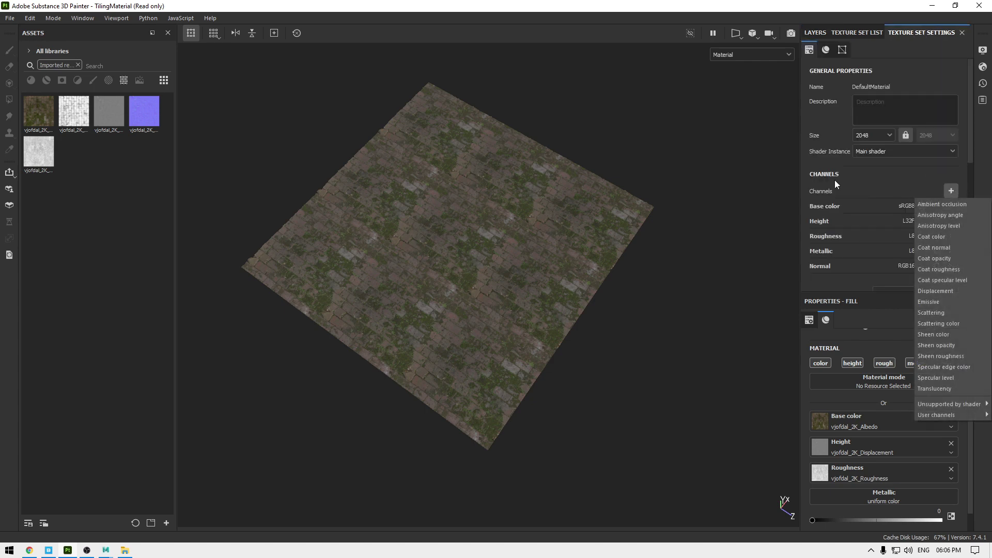
click(963, 204)
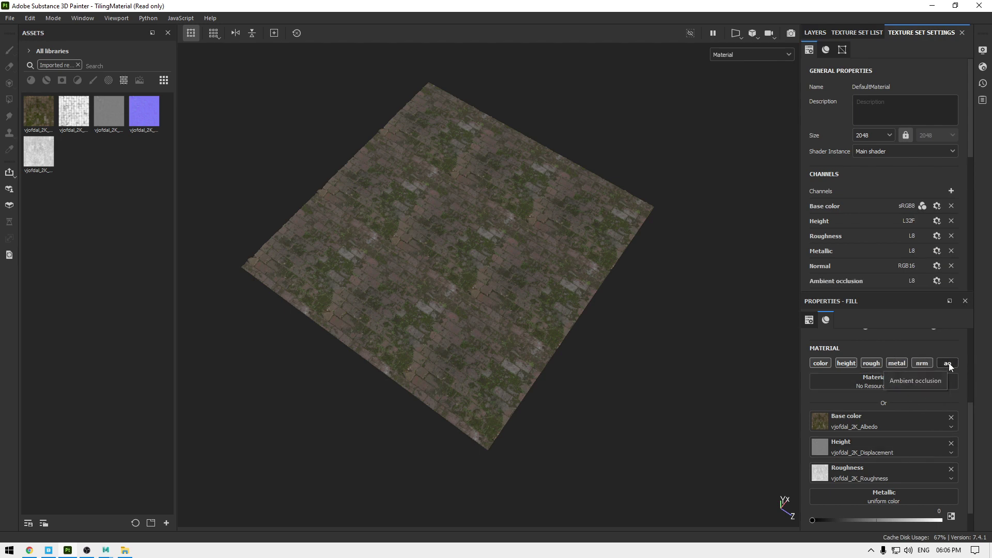
Step: Drop the vjofdal_2K_AO map into the Ambient occlusion slot and inspect the tiled plane top-down
scroll(938, 434, down, 2)
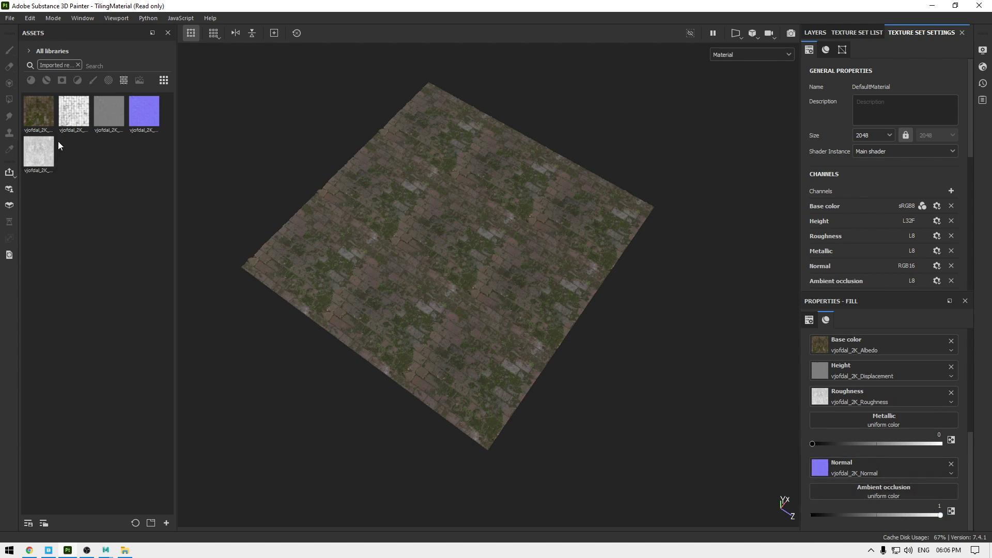
click(74, 111)
drag(67, 122, 888, 489)
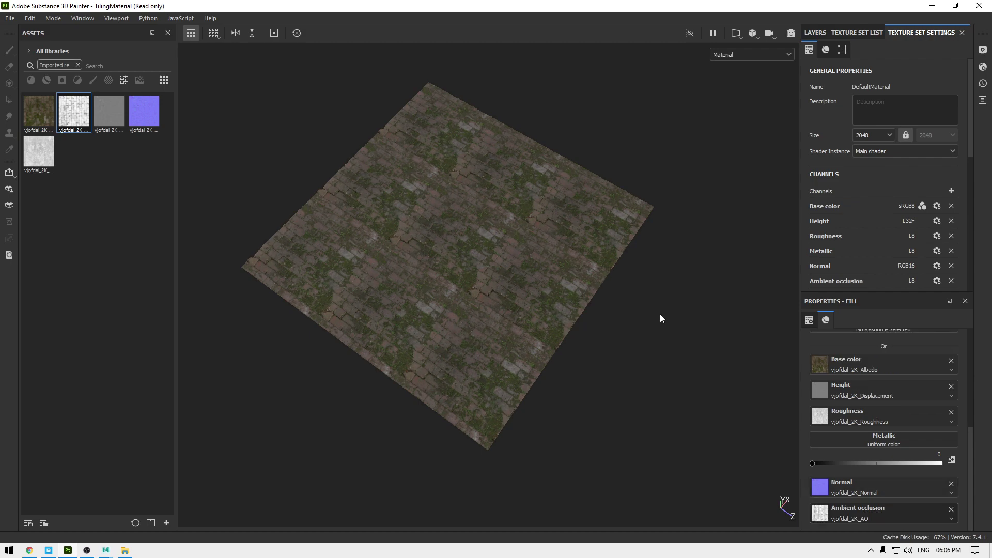
alt+drag(570, 362, 505, 195)
scroll(615, 454, up, 8)
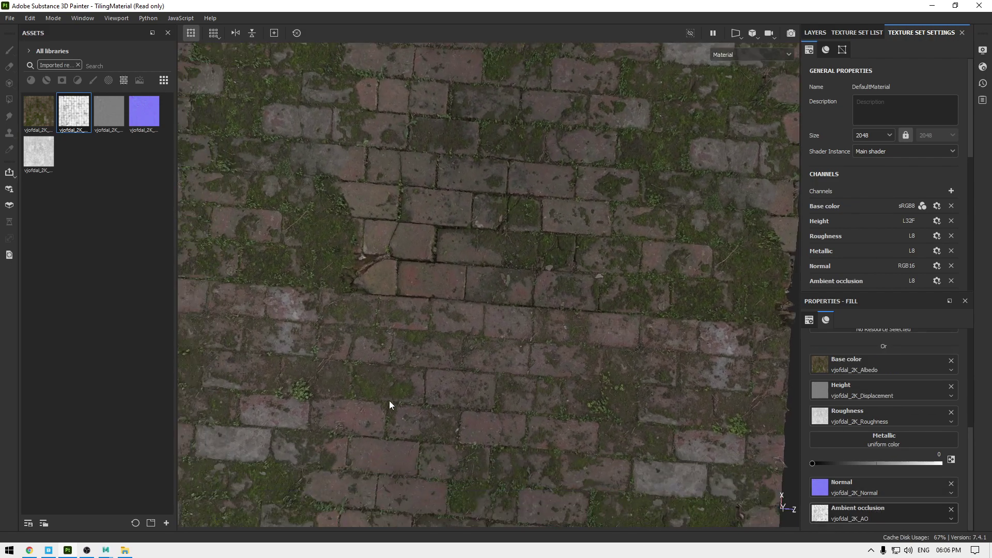
alt+drag(390, 404, 465, 386)
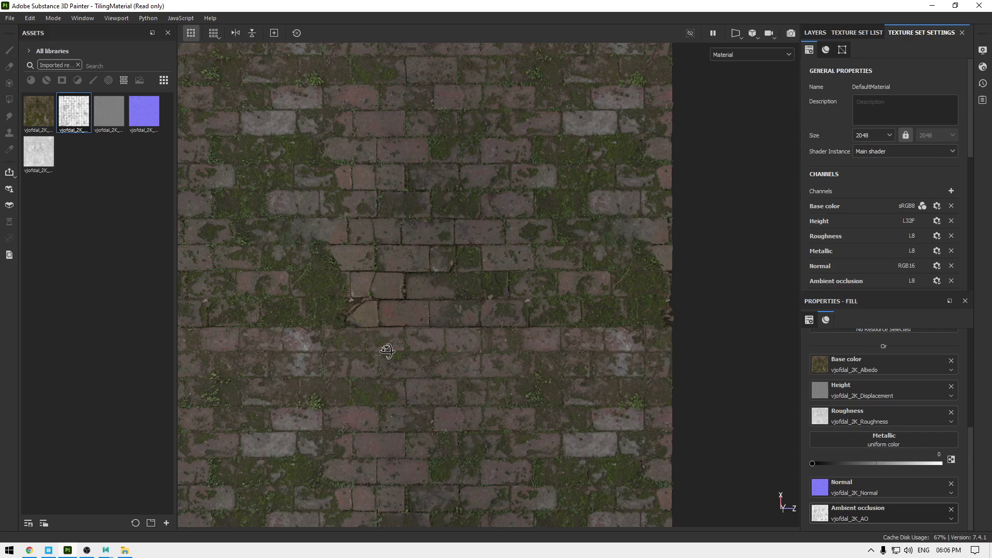
alt+right_drag(412, 381, 506, 371)
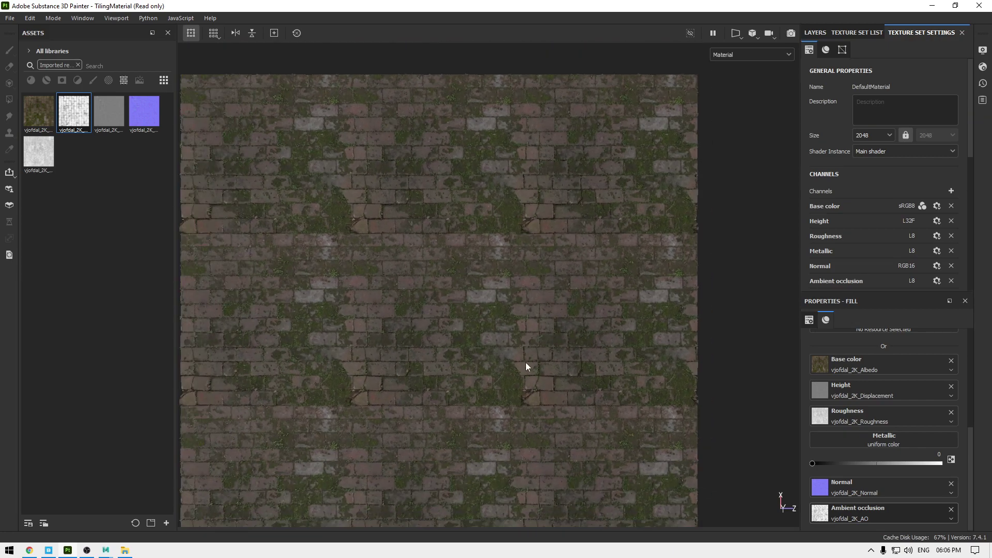
alt+middle_drag(505, 371, 492, 342)
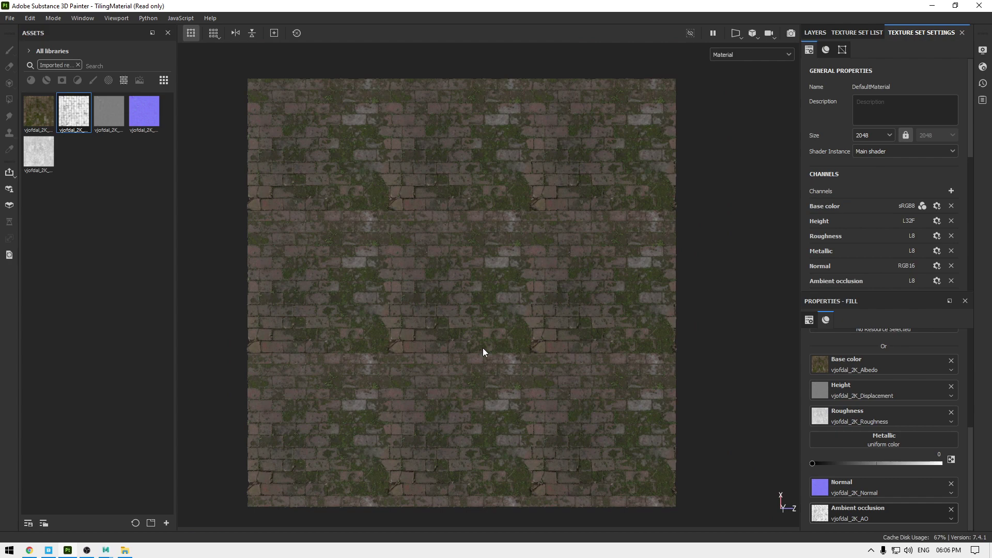
Step: Back in Quixel Bridge, open the 3D Assets section and scroll down to the latest 3D Plants assets
click(48, 550)
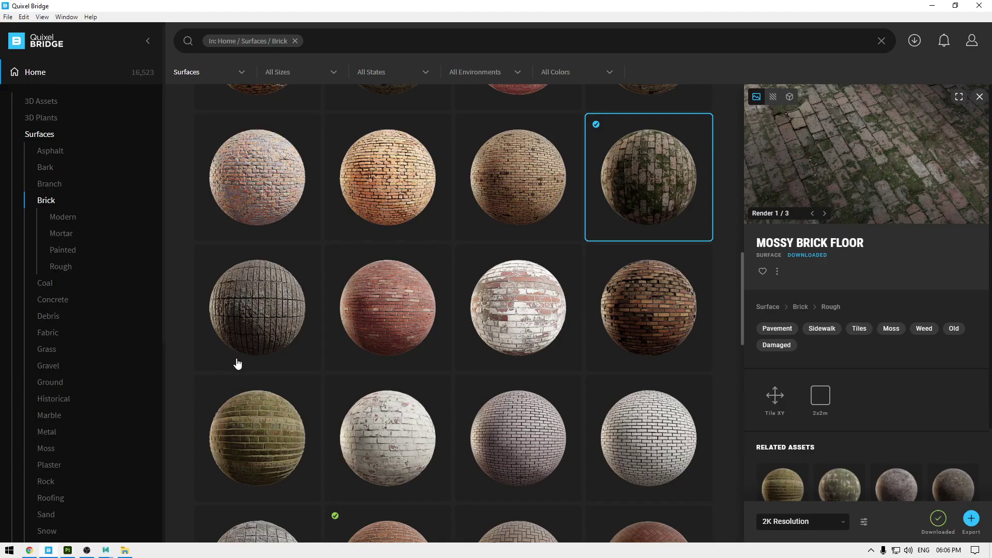
scroll(511, 310, down, 1)
scroll(102, 255, down, 3)
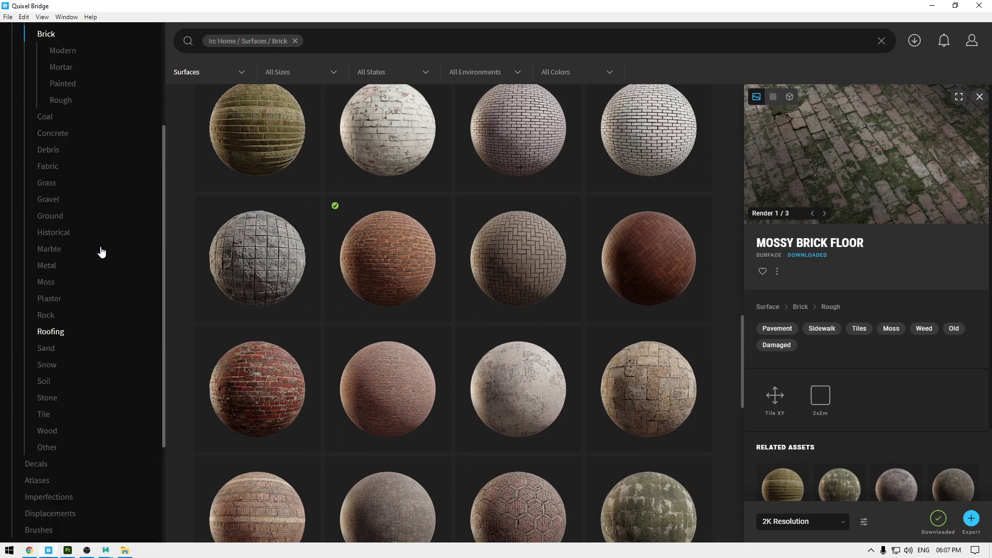
scroll(99, 250, up, 3)
click(41, 102)
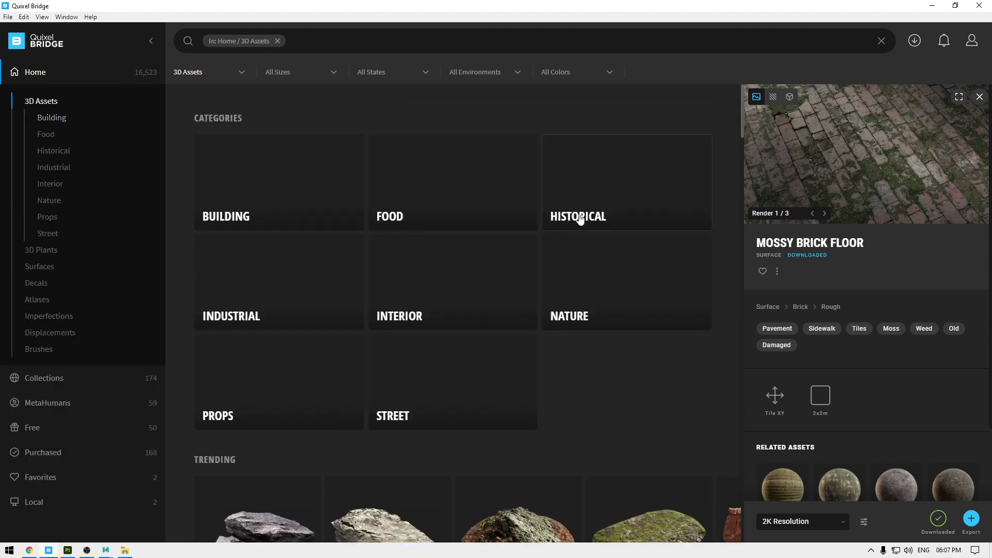
scroll(589, 288, down, 10)
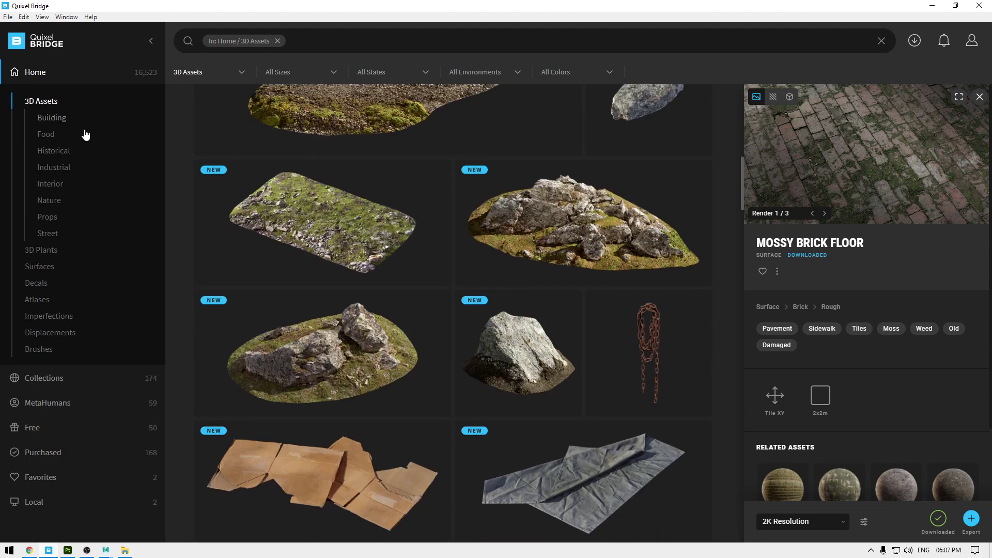
scroll(544, 412, down, 5)
scroll(544, 412, down, 5)
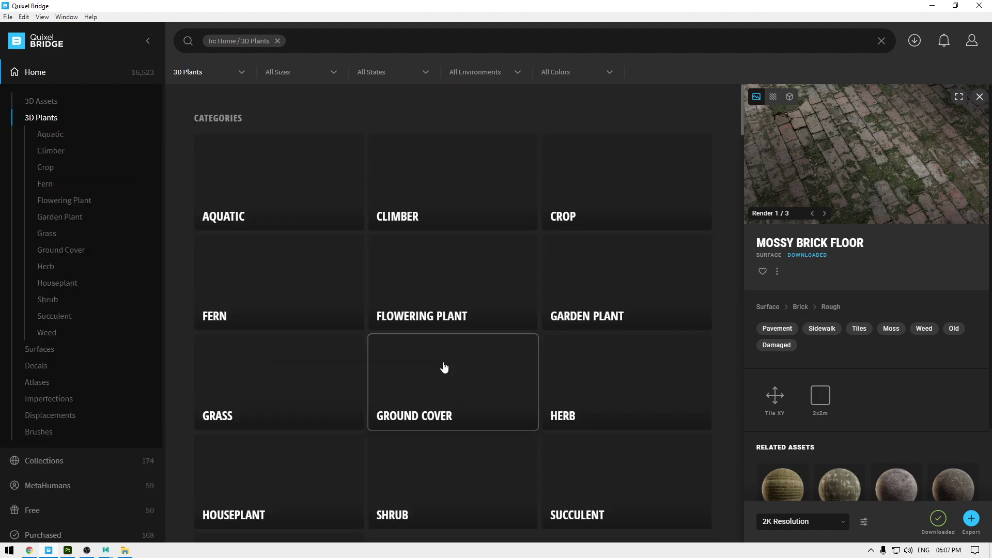
scroll(441, 365, down, 5)
scroll(442, 365, down, 7)
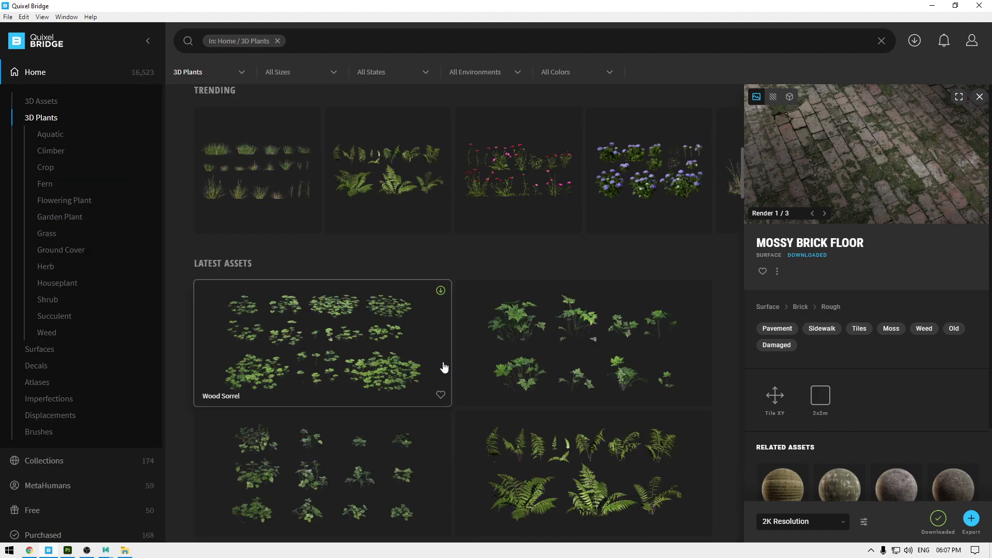